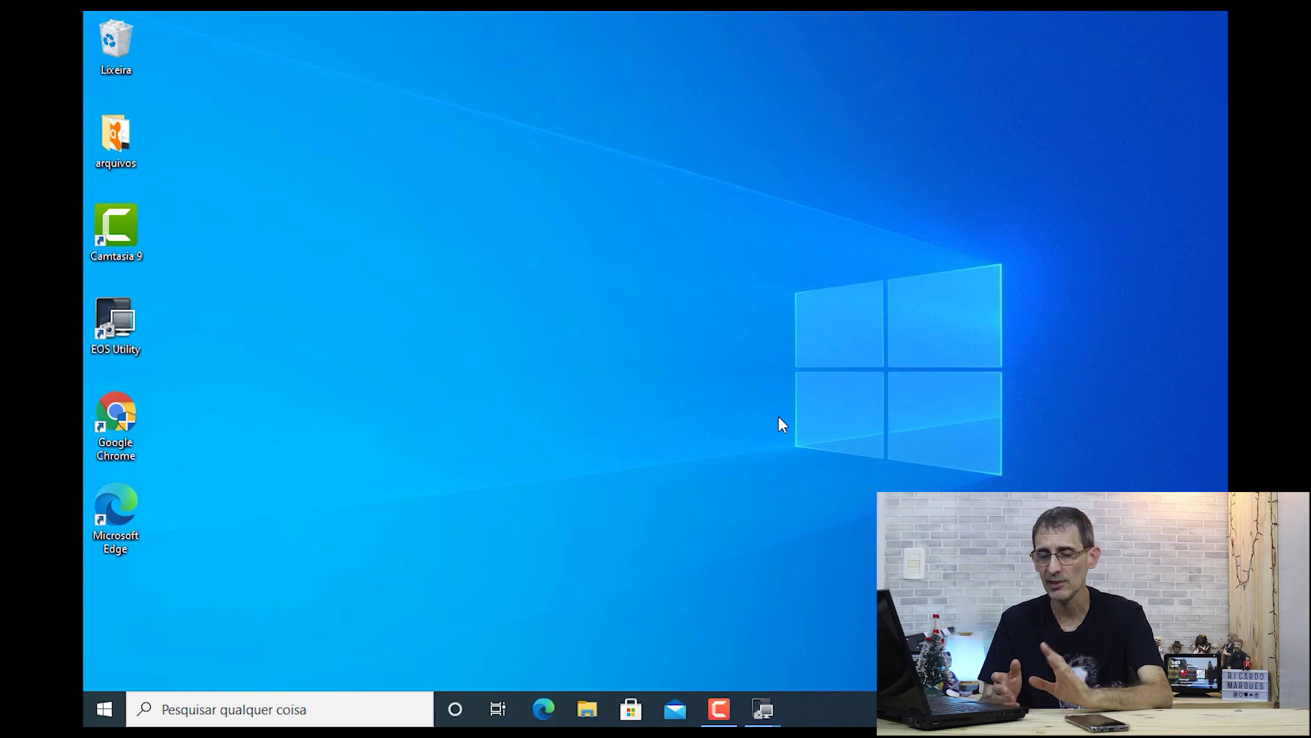
- Search Windows for "word" and open the file location of the Word 2013 app
left_click(303, 708)
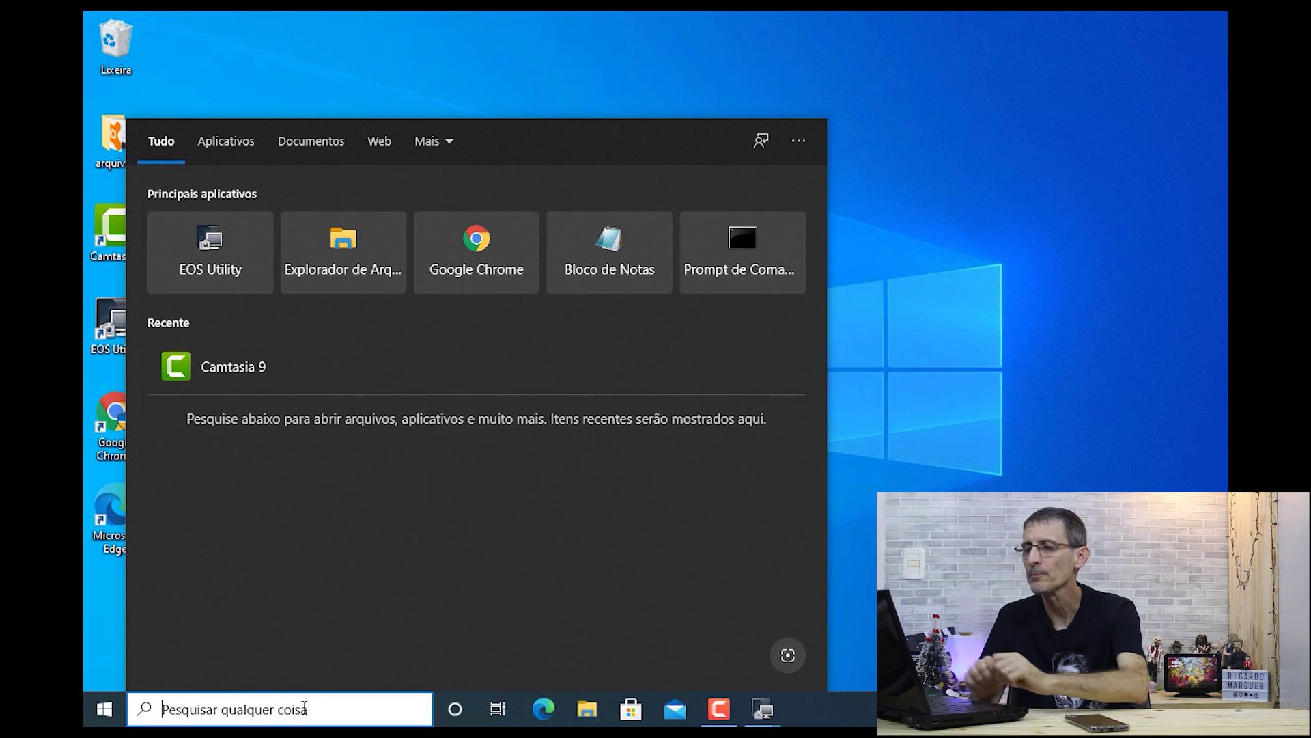
type("word")
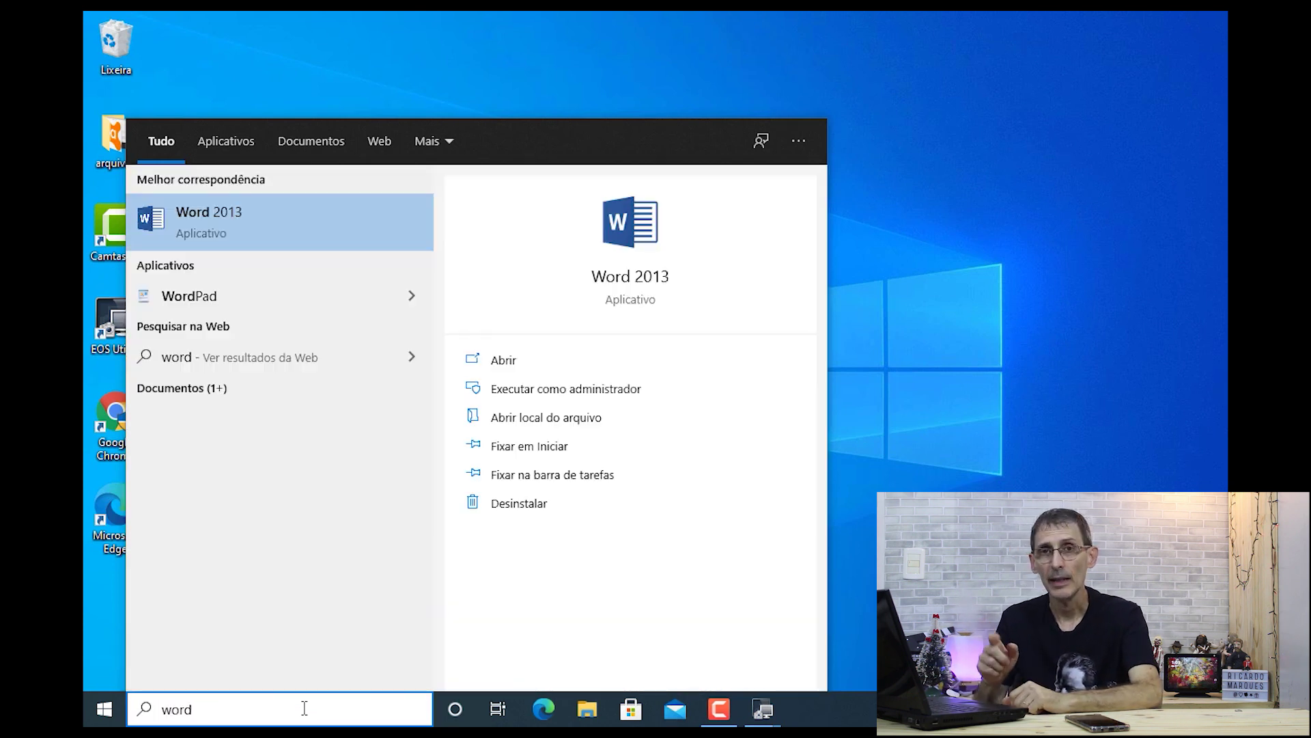
right_click(240, 215)
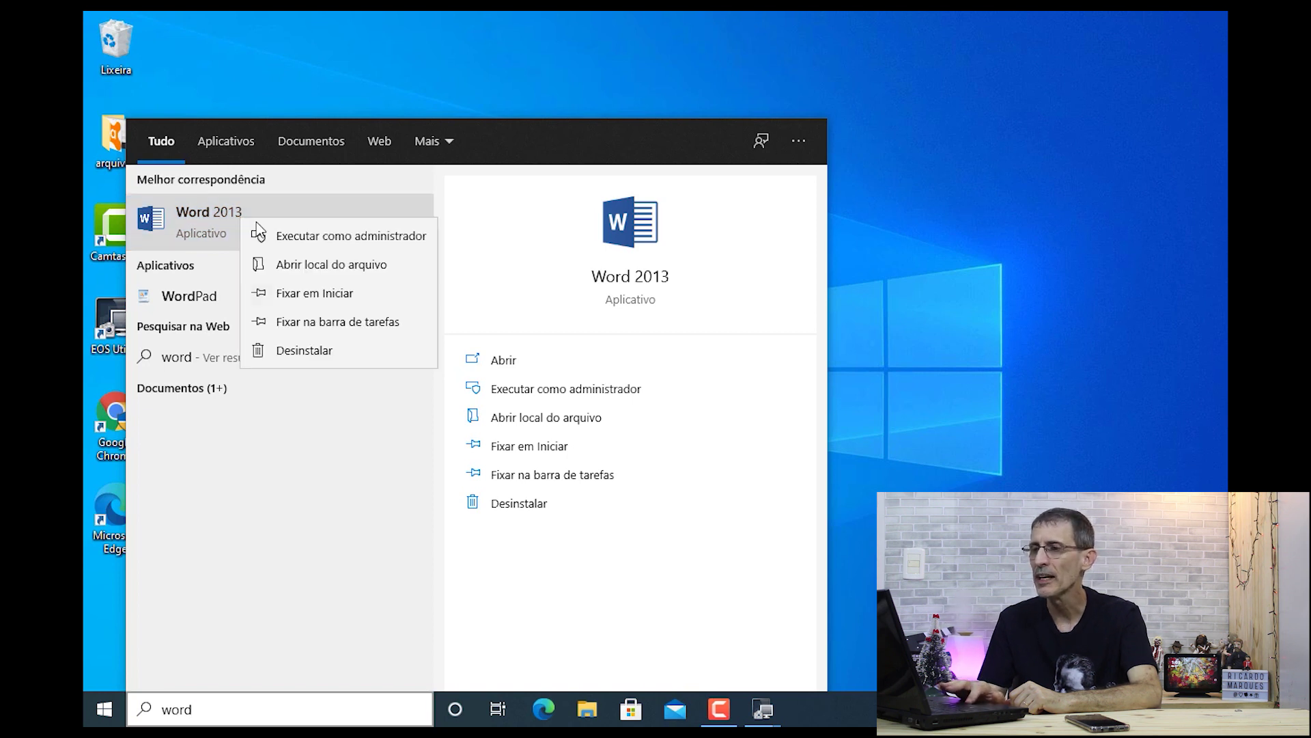
left_click(335, 269)
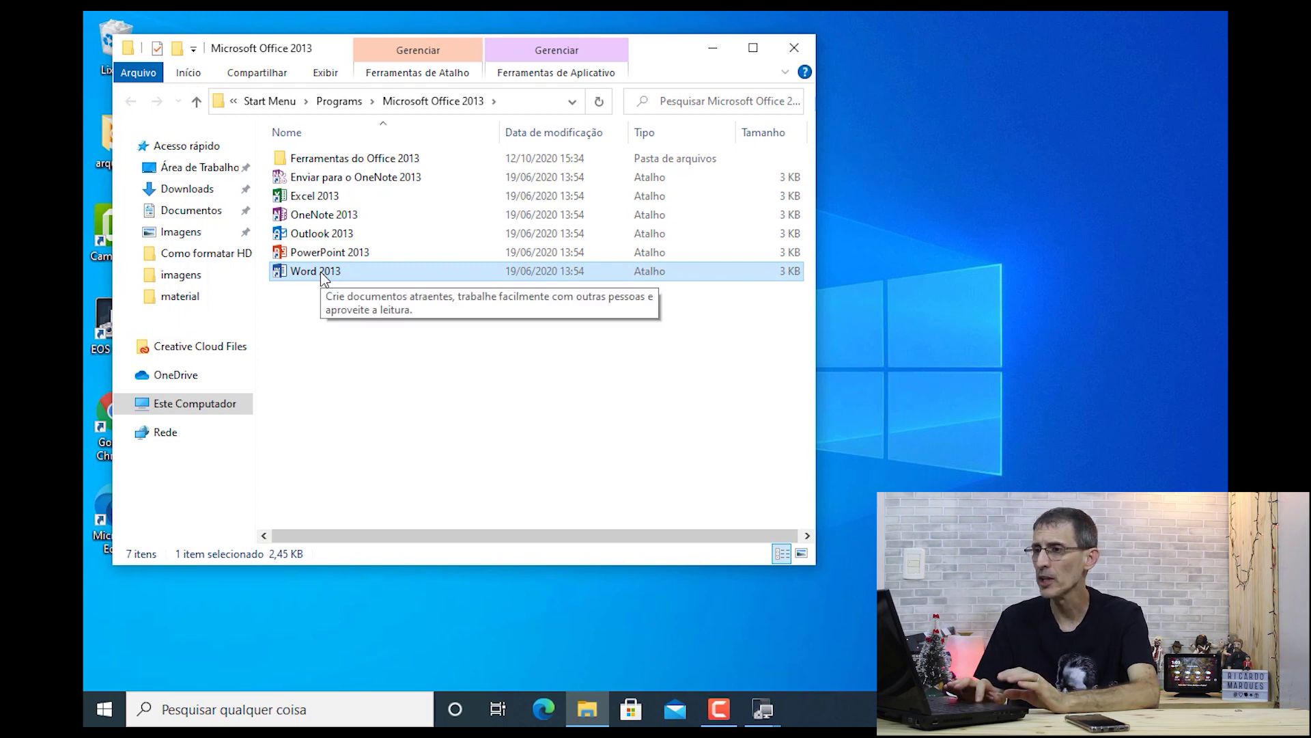
- Send the Word 2013 item from the Microsoft Office 2013 folder to the desktop as a shortcut
right_click(321, 272)
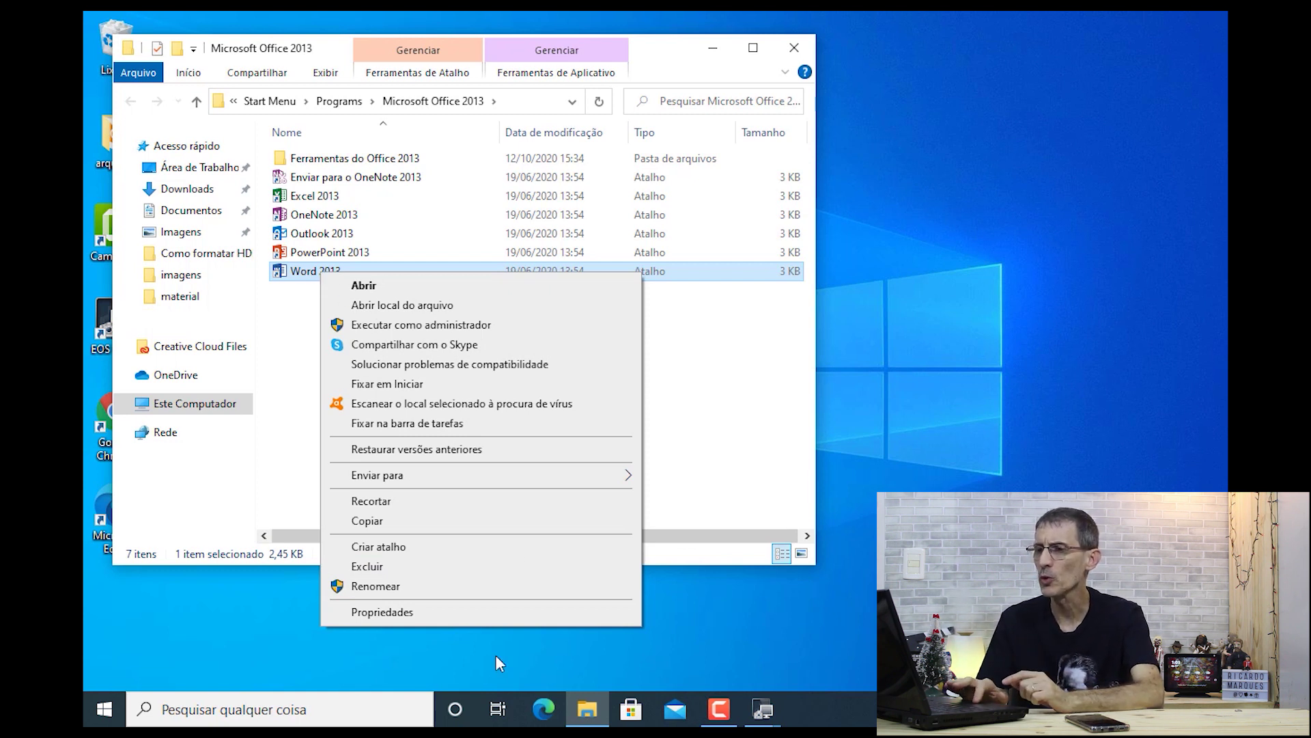
left_click(337, 270)
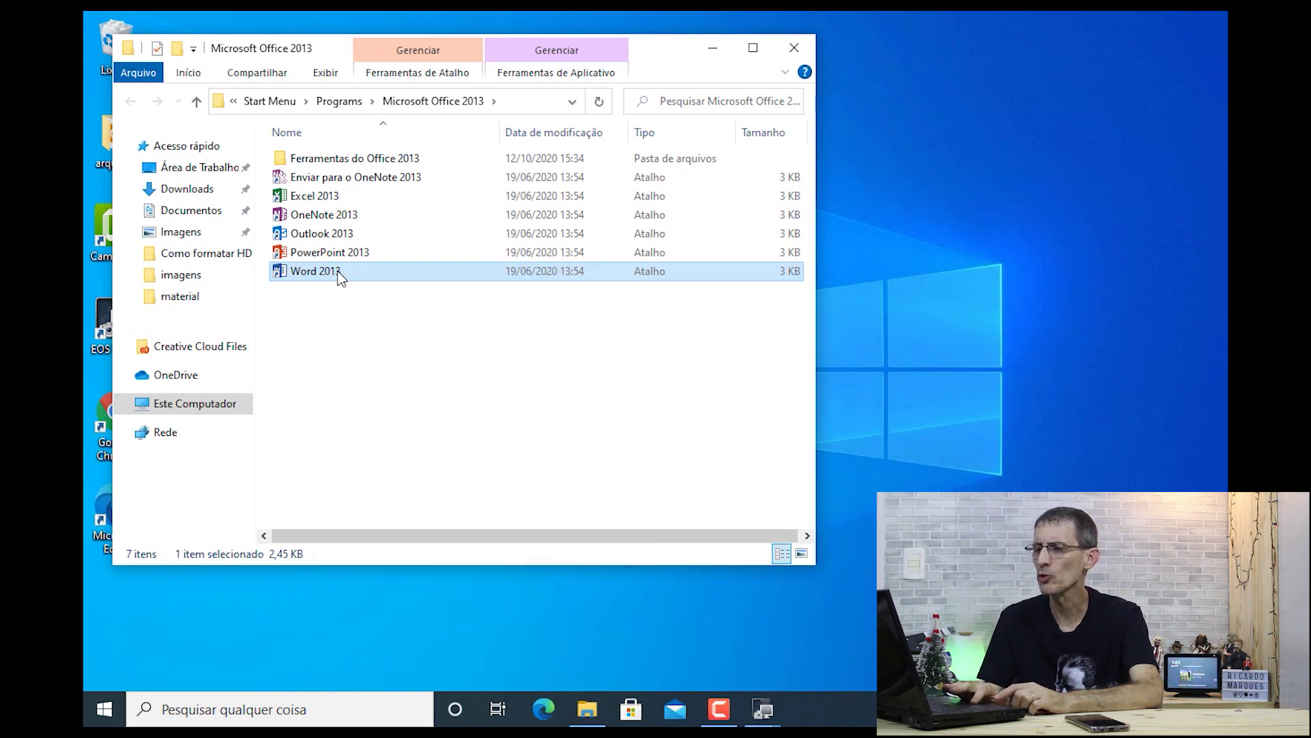
double_click(338, 270)
right_click(337, 271)
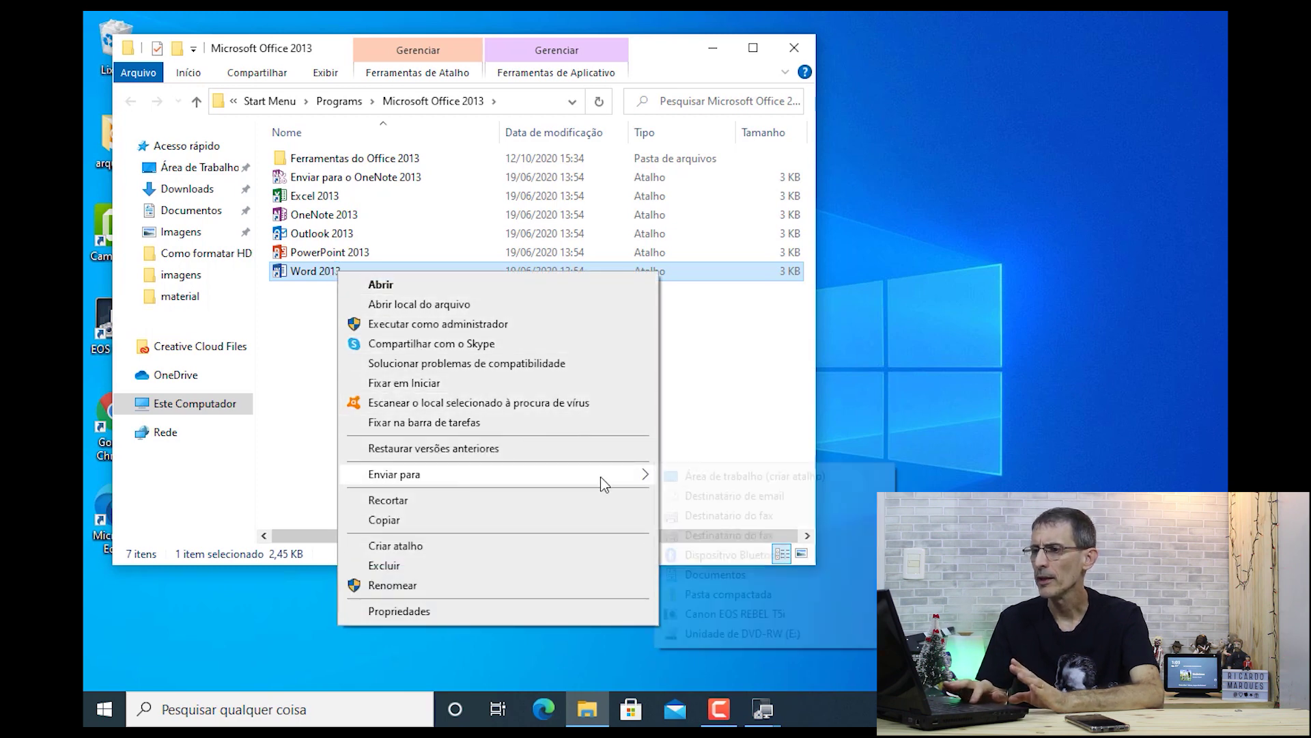
mouse_move(605, 483)
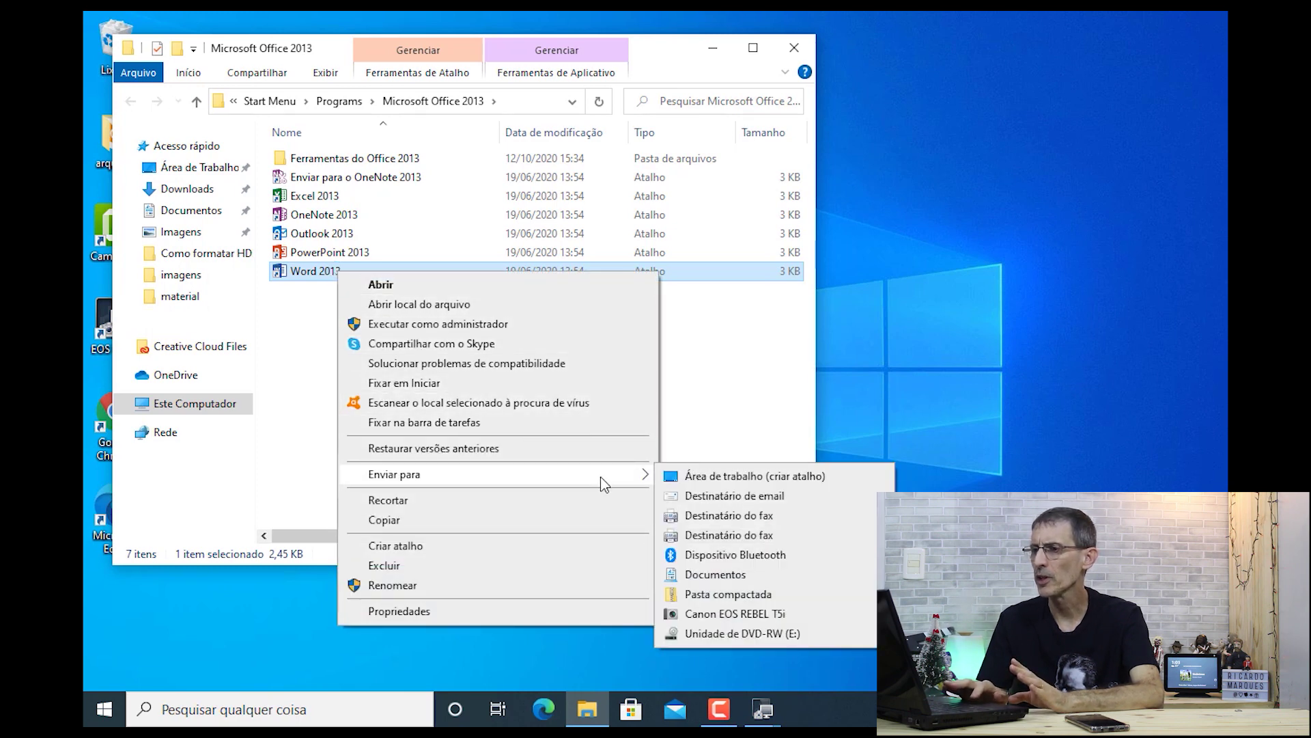
left_click(699, 476)
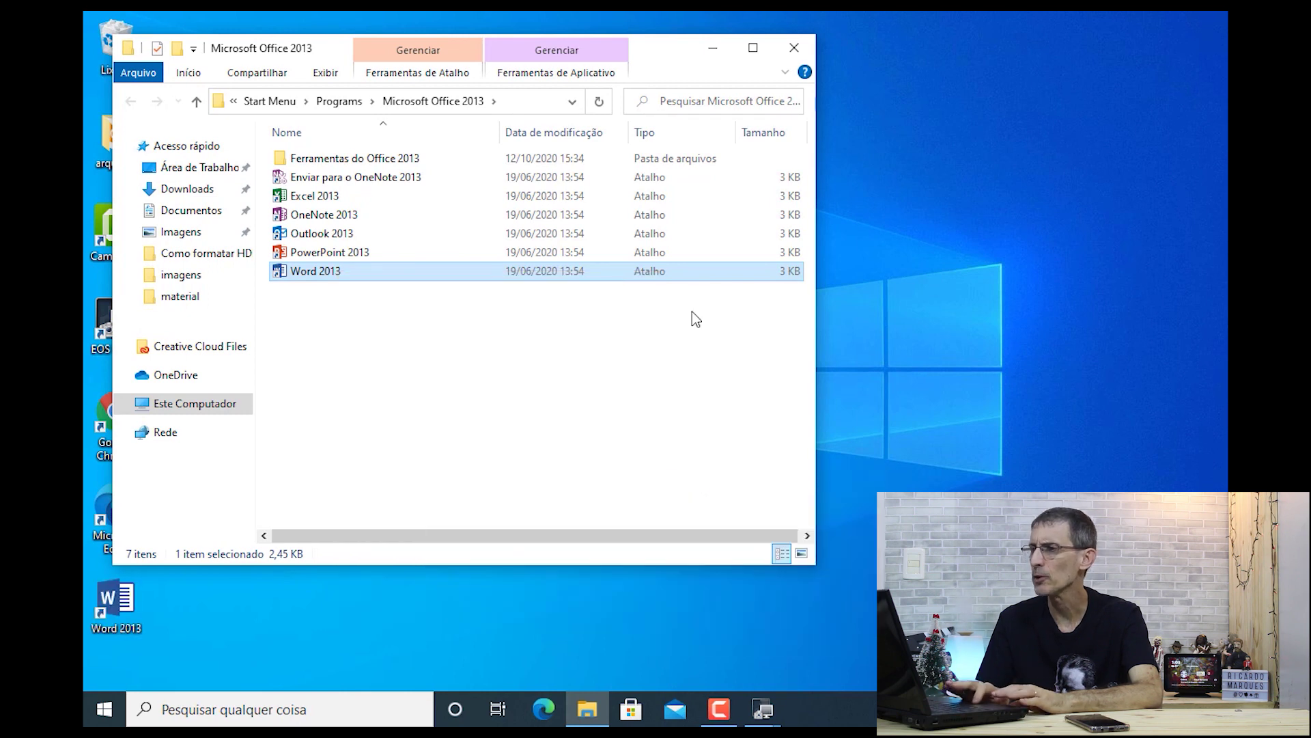
- Close the Microsoft Office 2013 folder and move the Word 2013 shortcut to the empty upper-right area of the desktop
left_click(795, 47)
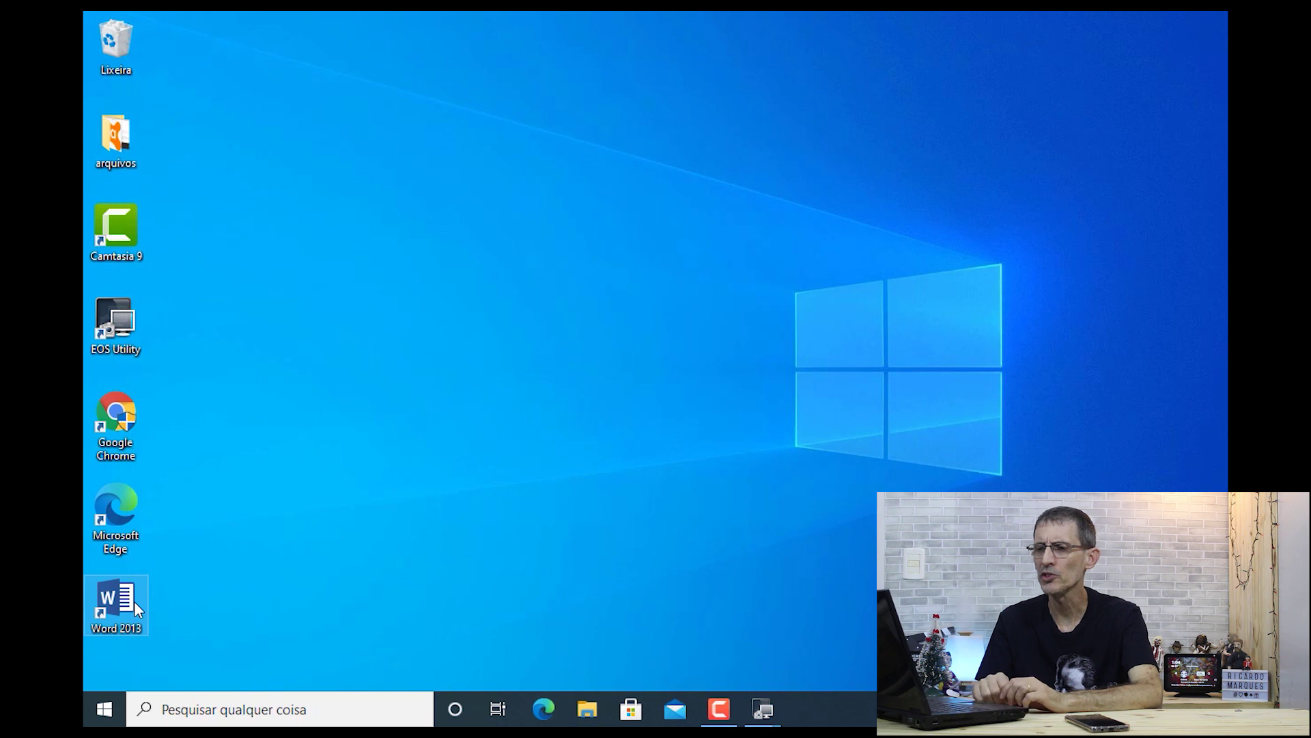
left_click_drag(134, 601, 1076, 156)
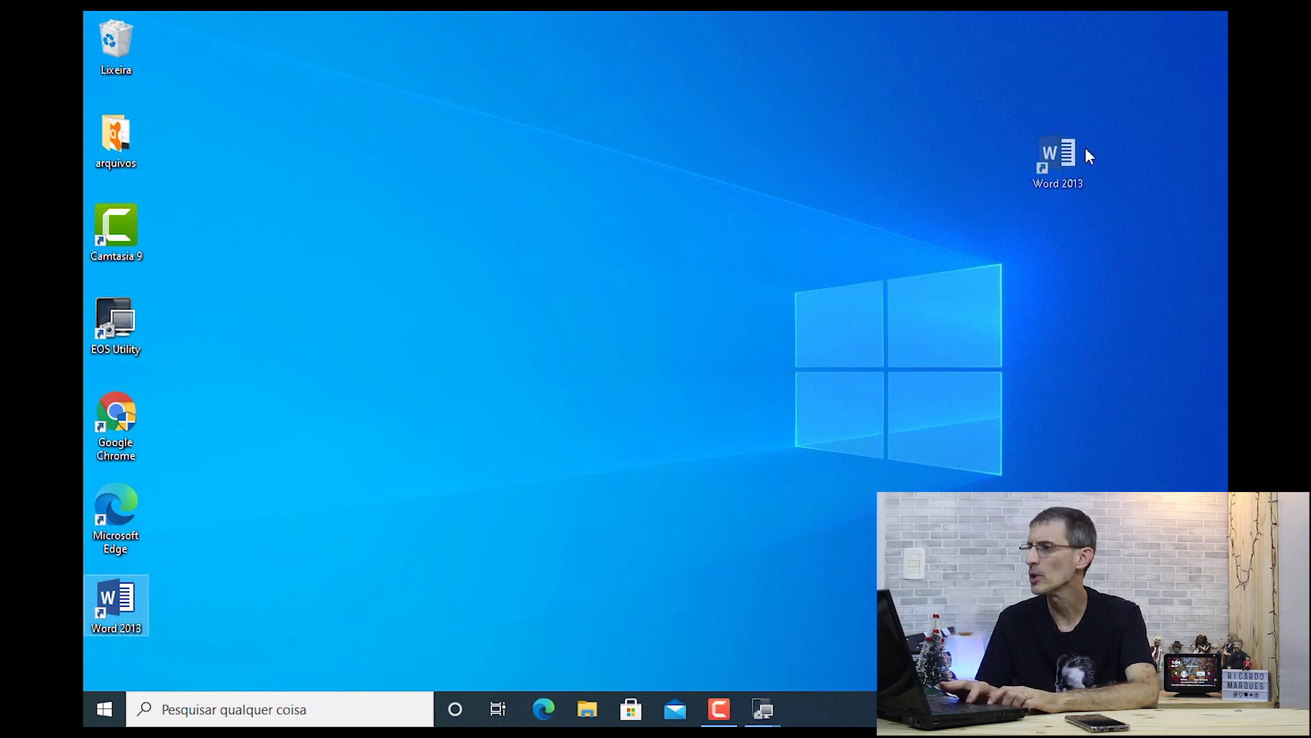
left_click_drag(1155, 101, 1156, 102)
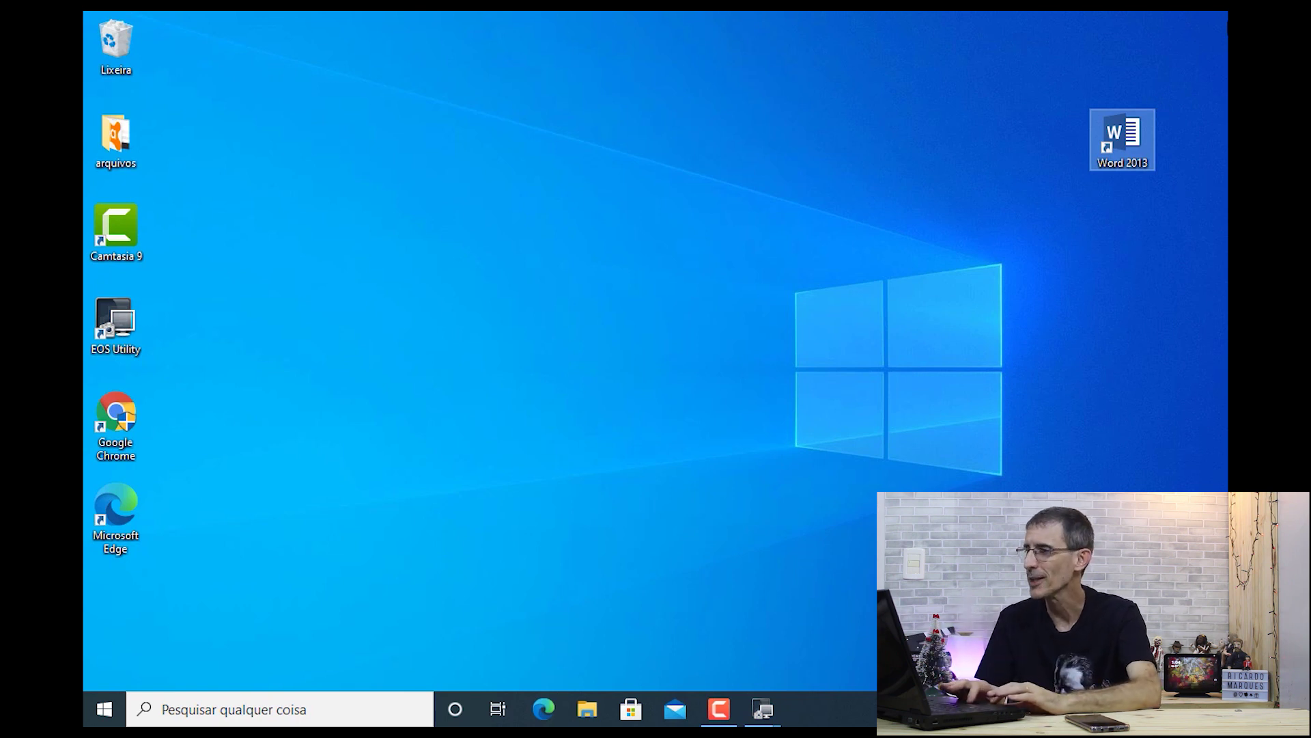
- Assign the shortcut key Ctrl + Alt + W in the Word 2013 desktop shortcut's properties, apply it, and close Word after testing
right_click(1131, 137)
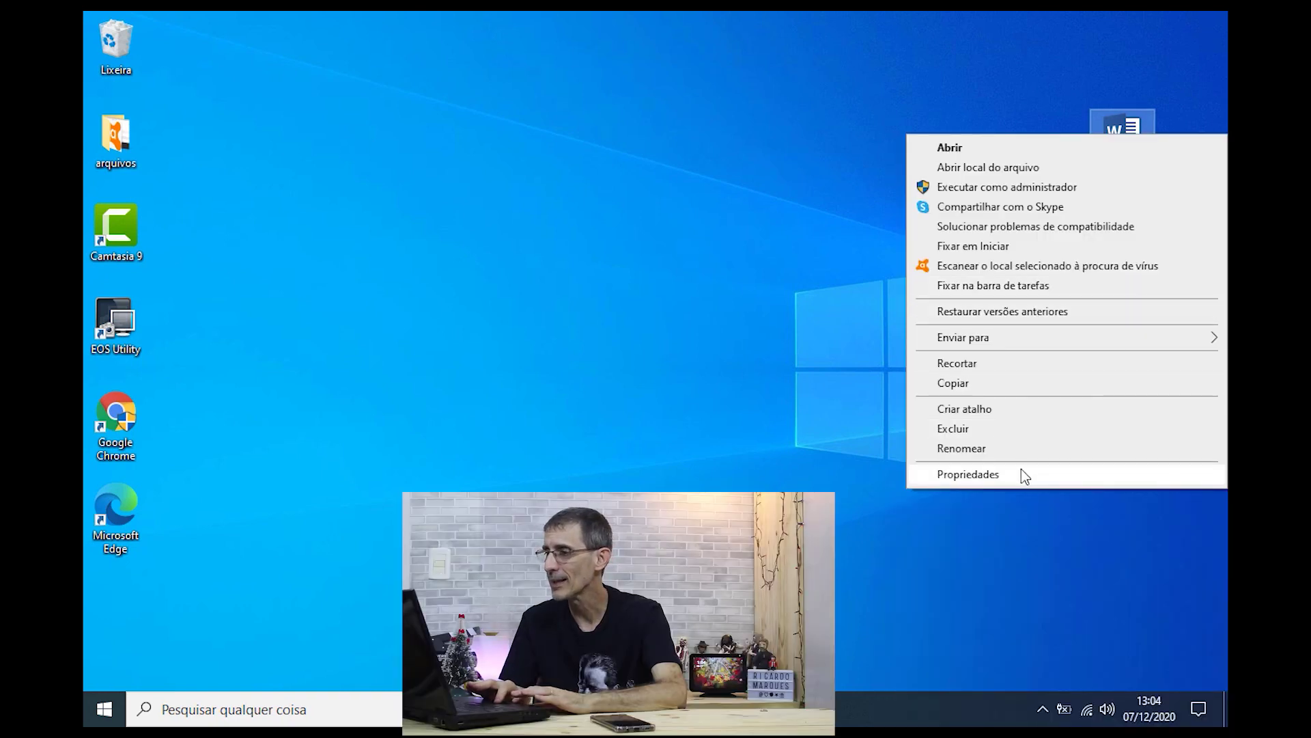
left_click(1021, 471)
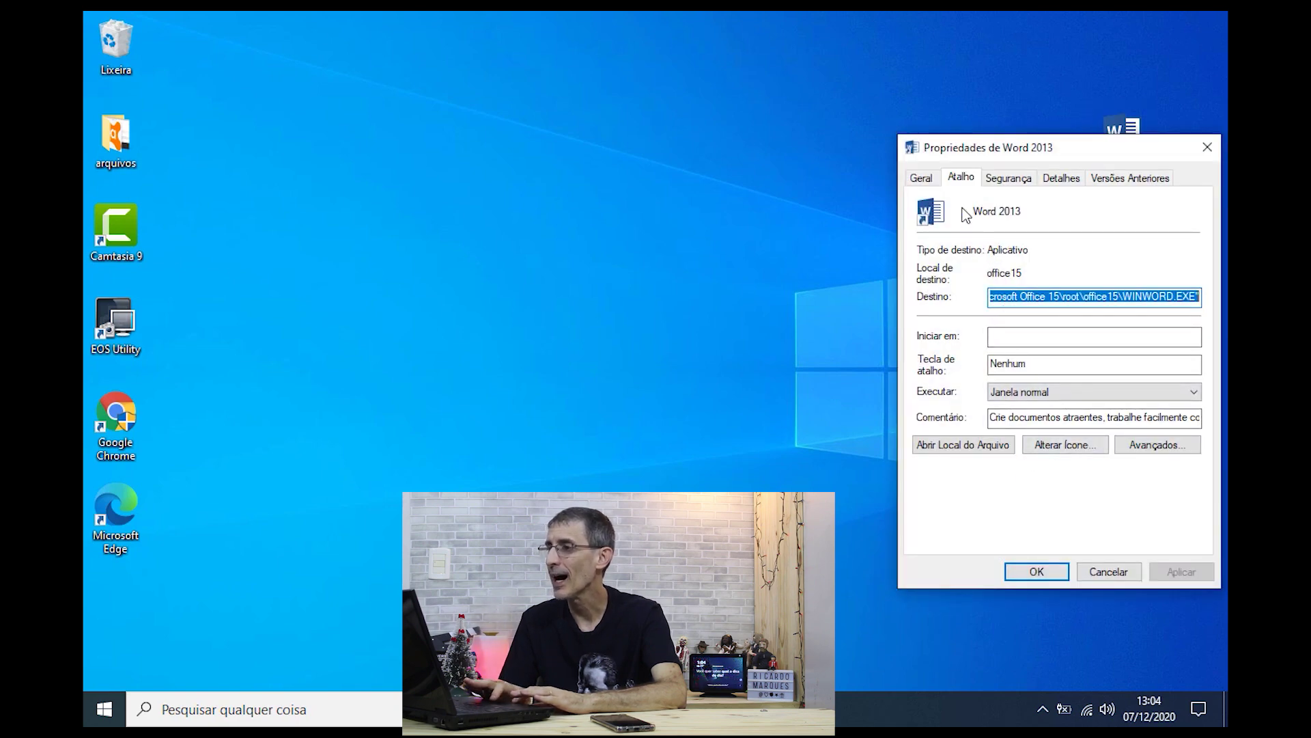
left_click(1045, 370)
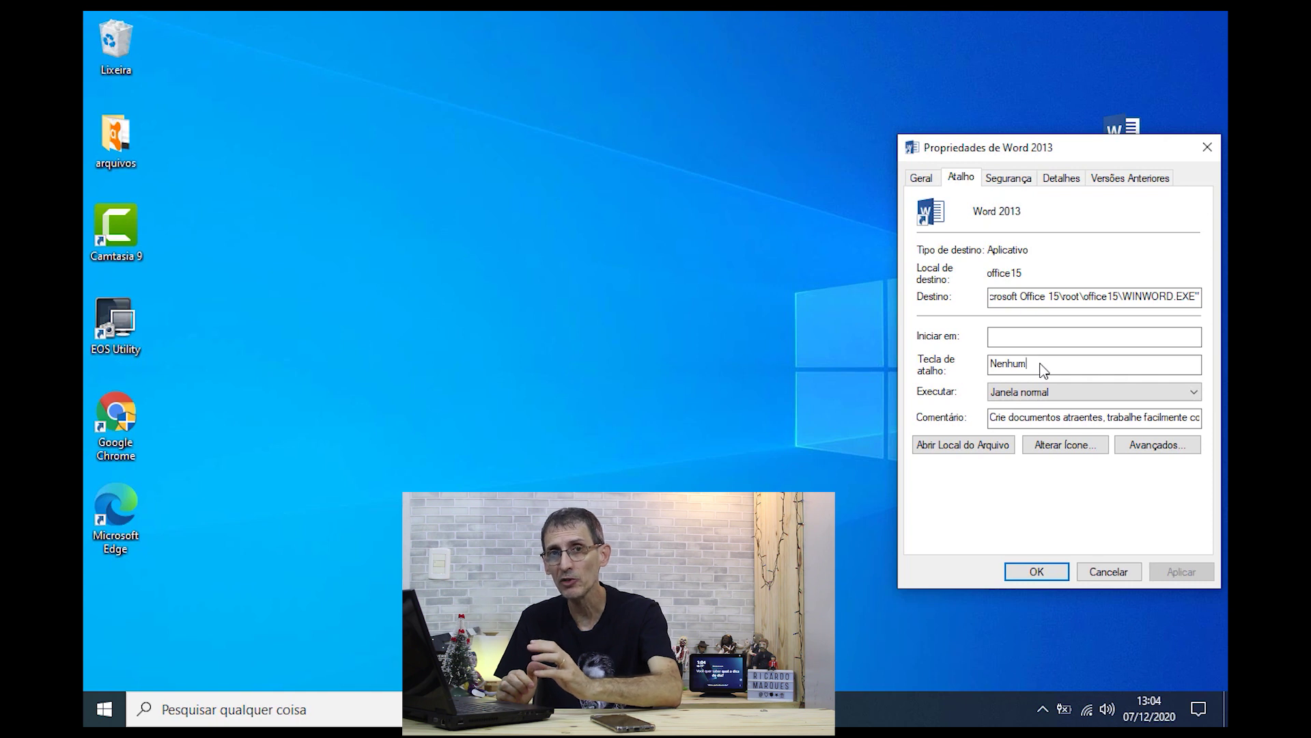
key("ctrl+alt")
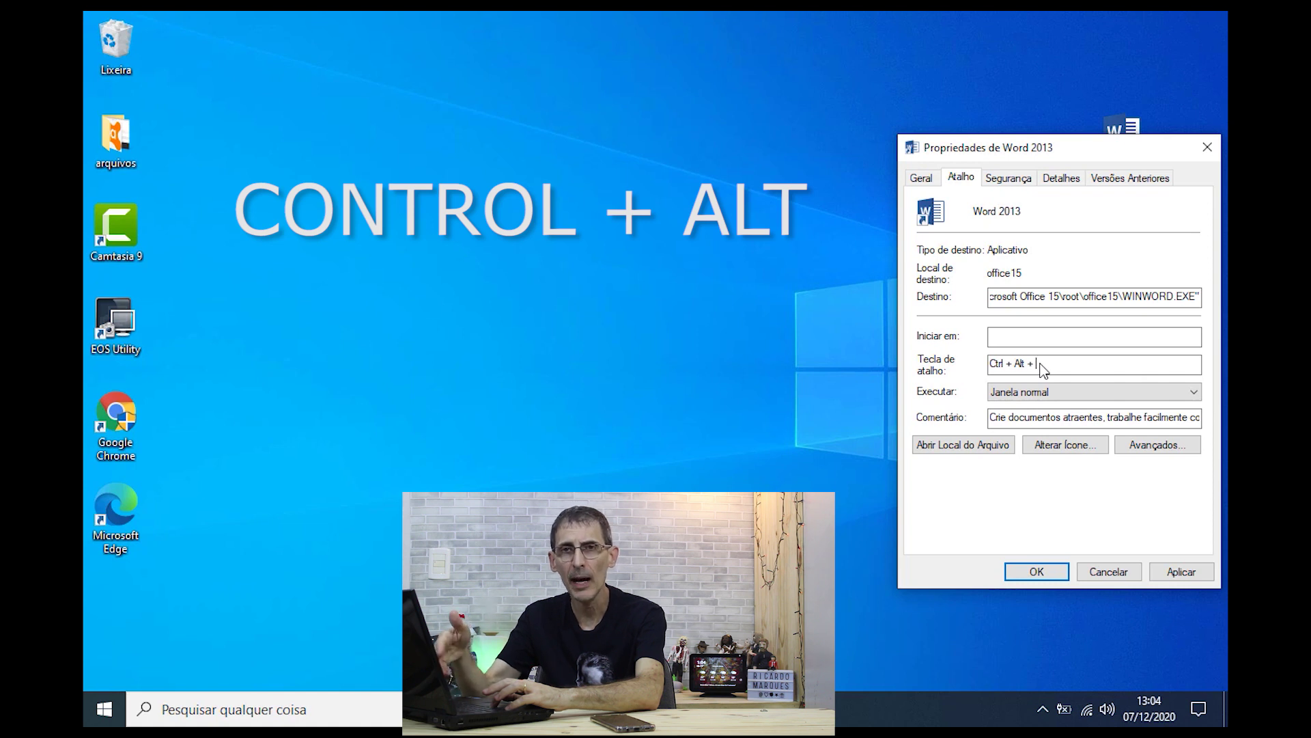
key("ctrl+alt+w")
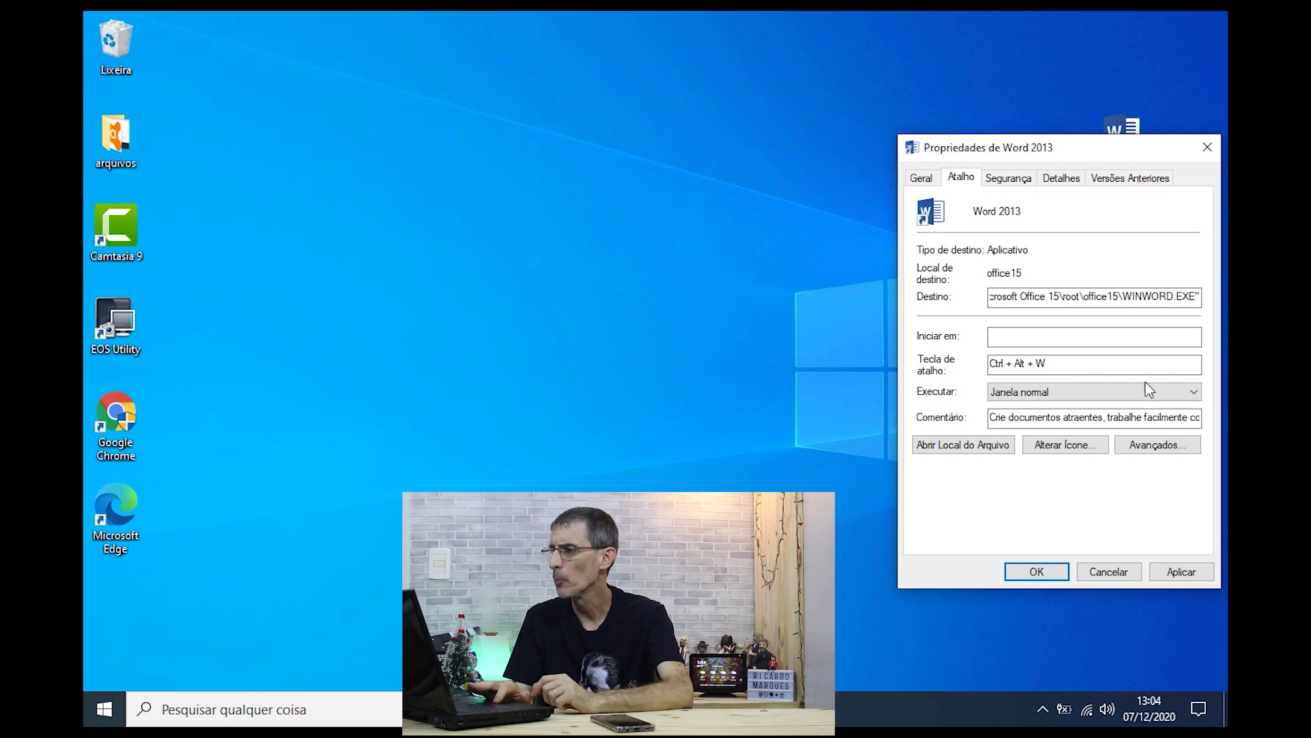
left_click(1175, 577)
left_click(1056, 572)
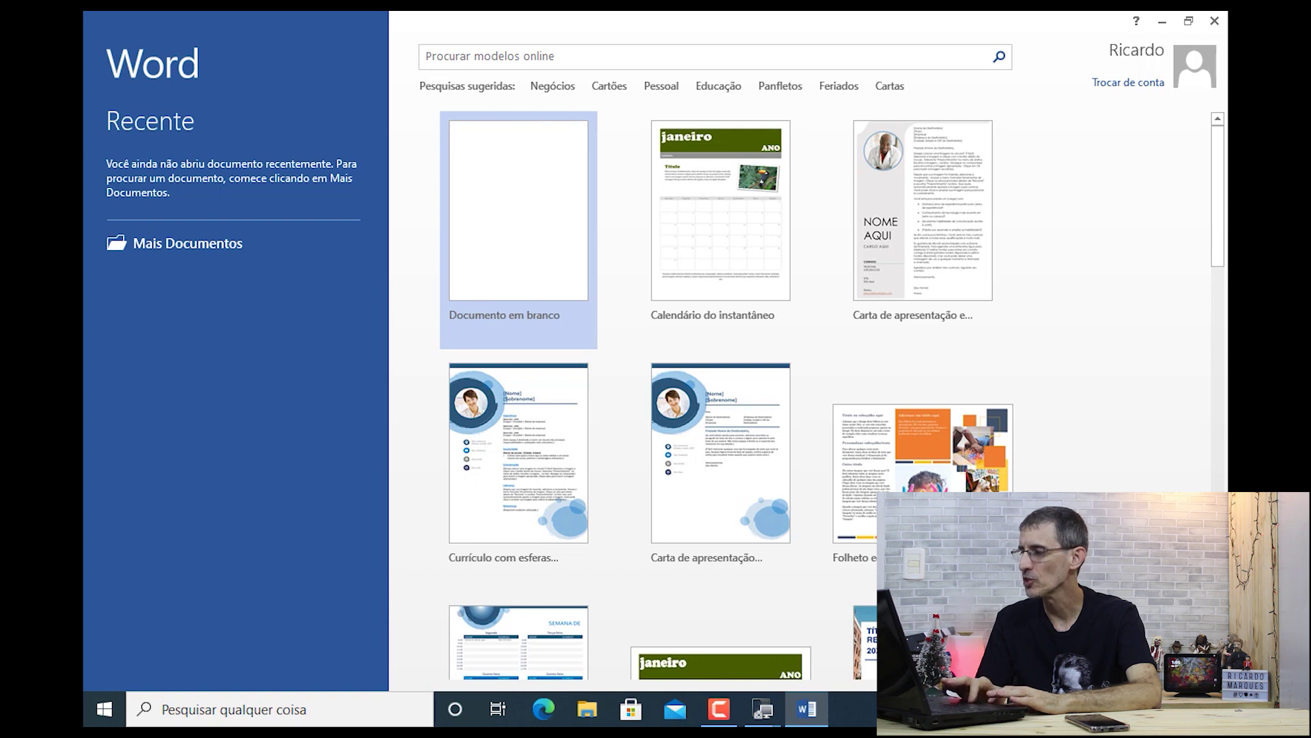
key("alt+F4")
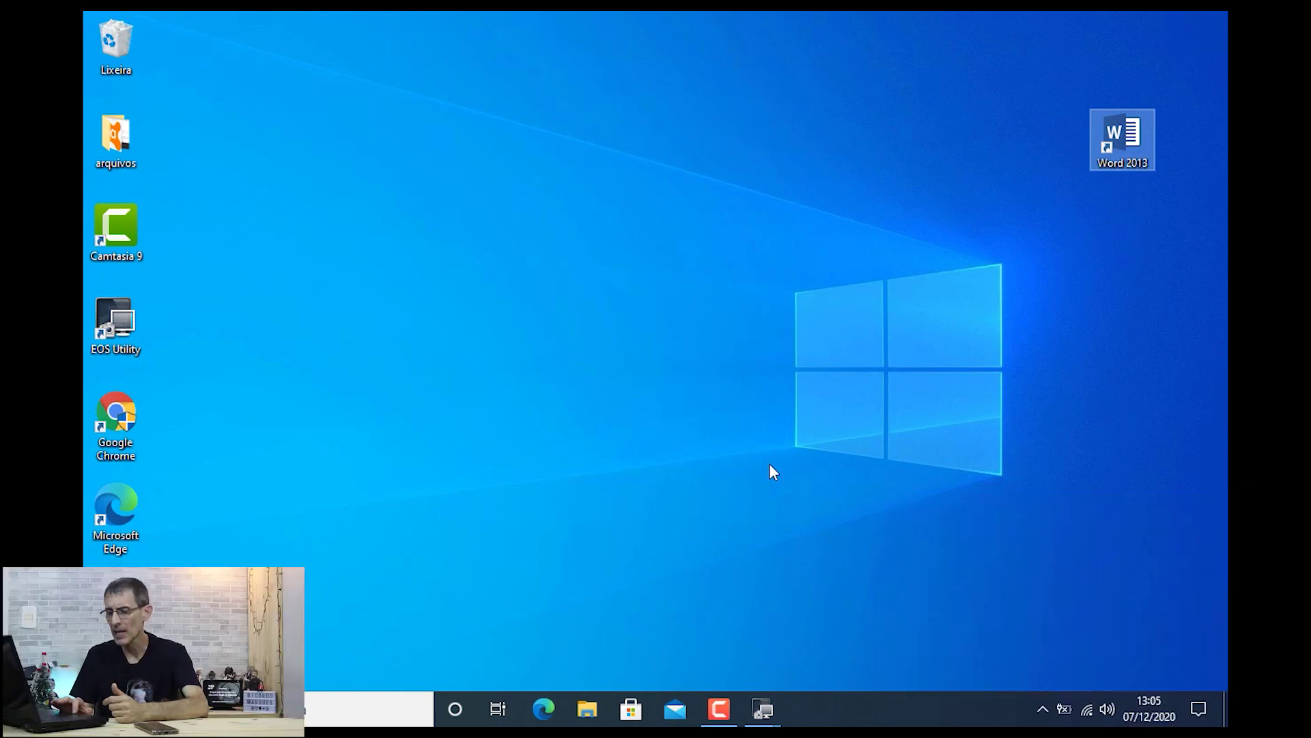
right_click(770, 465)
mouse_move(934, 613)
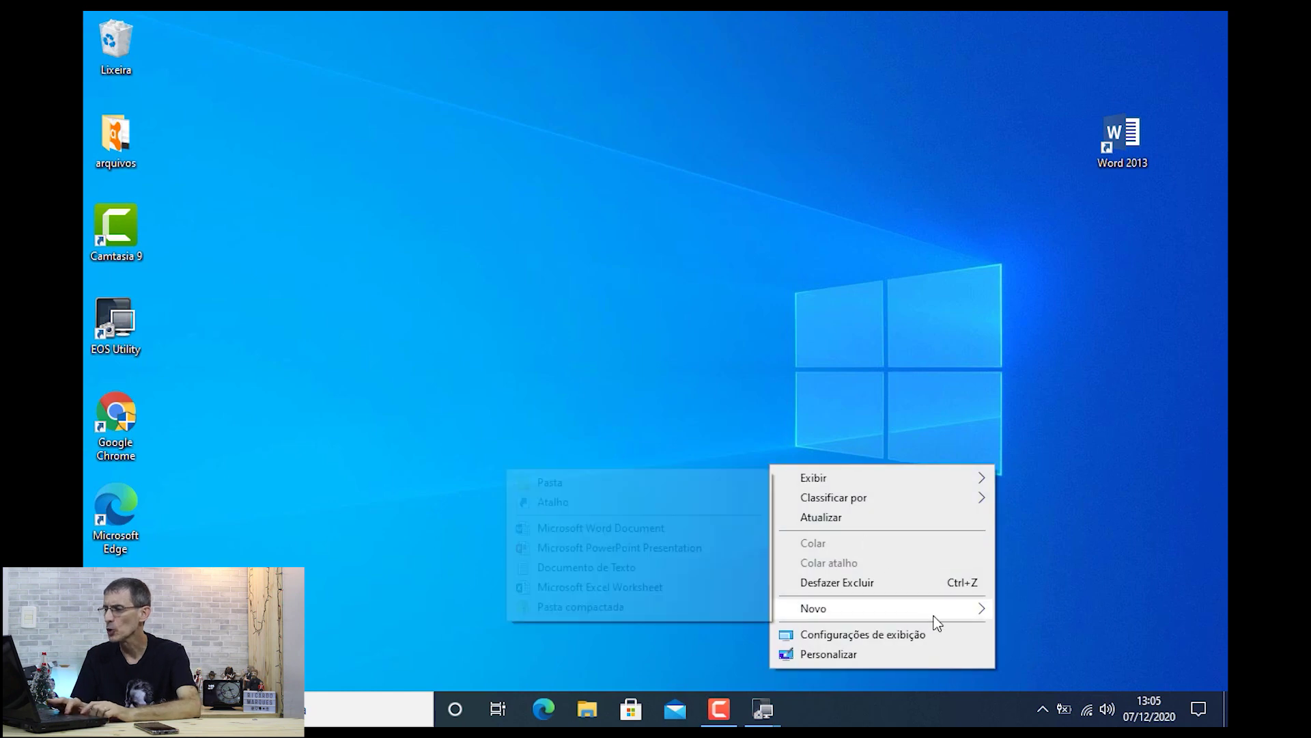
left_click(687, 506)
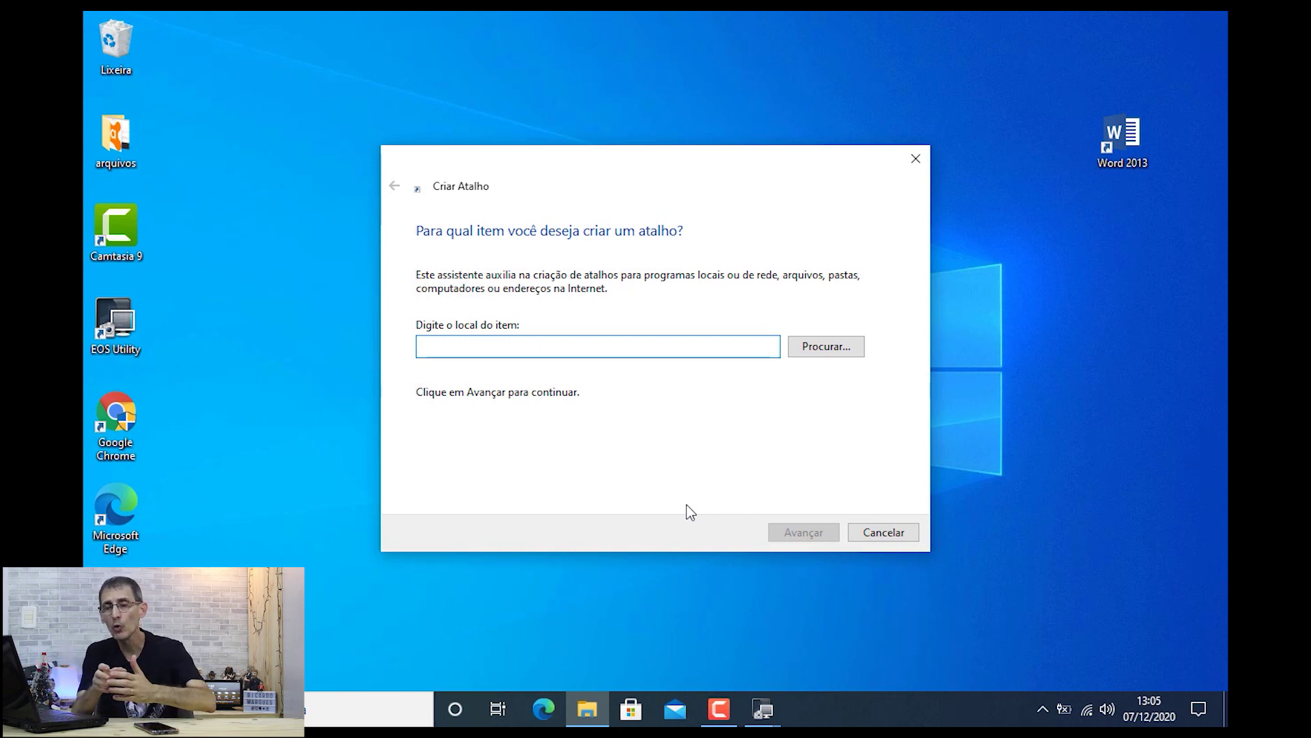
type("h")
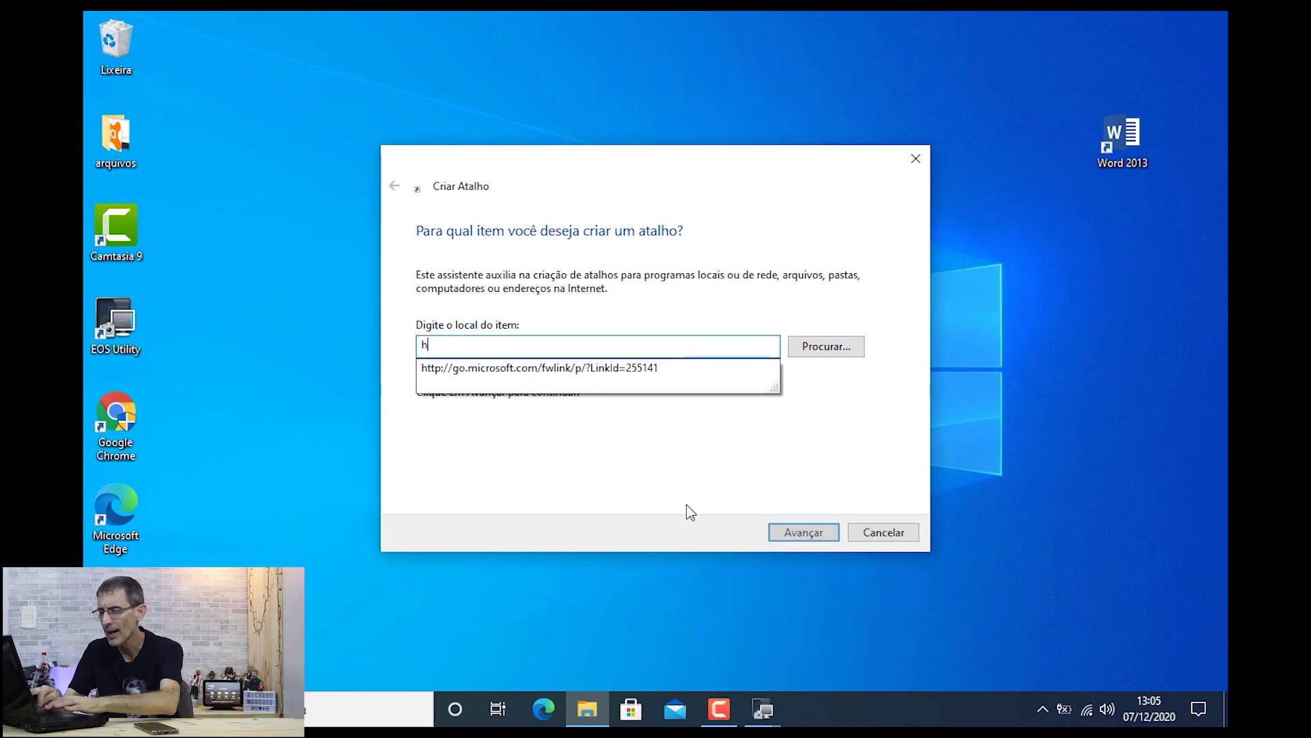
type("ttps")
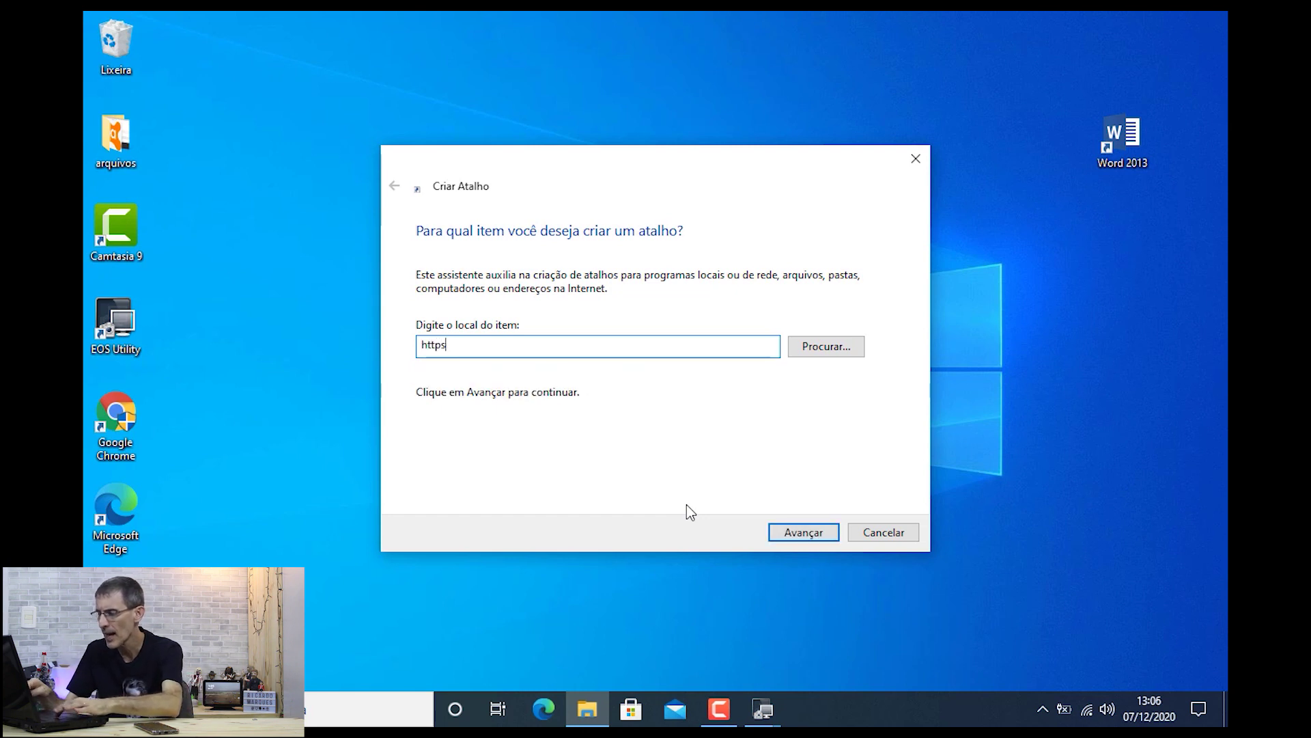
type("://sp")
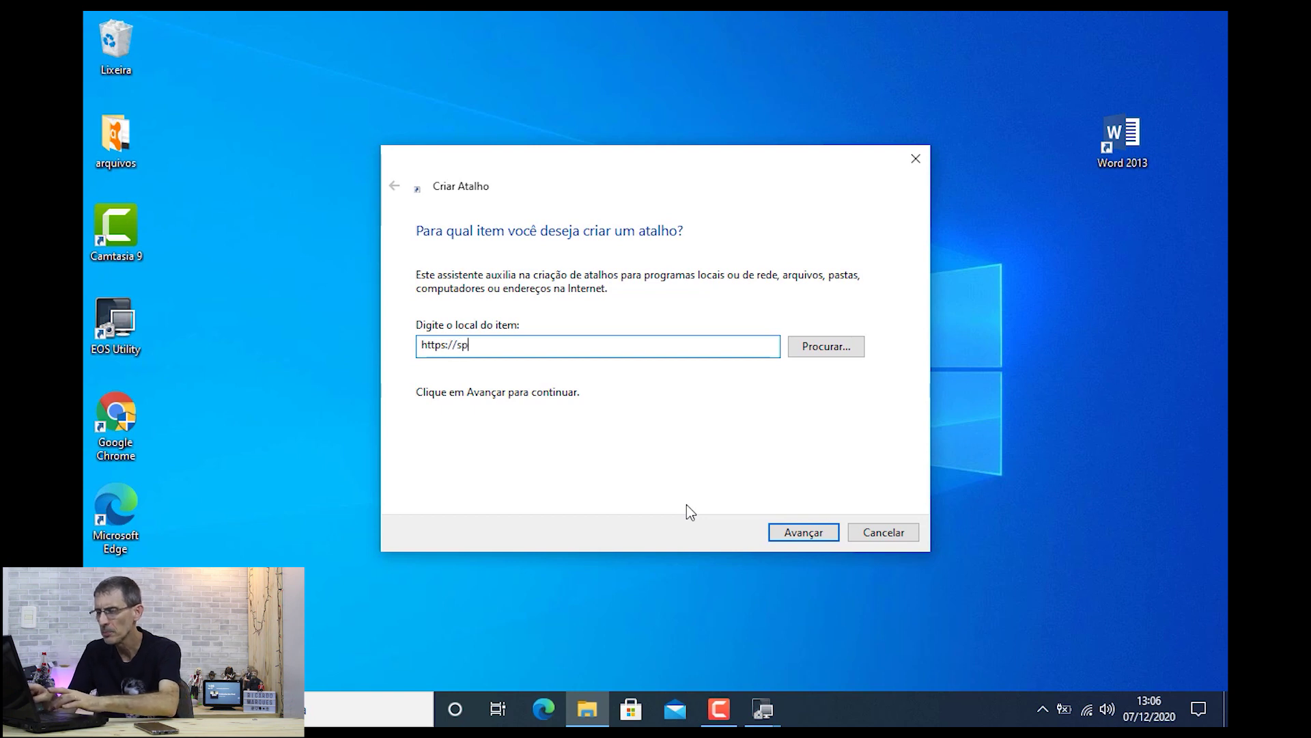
type("eedtes")
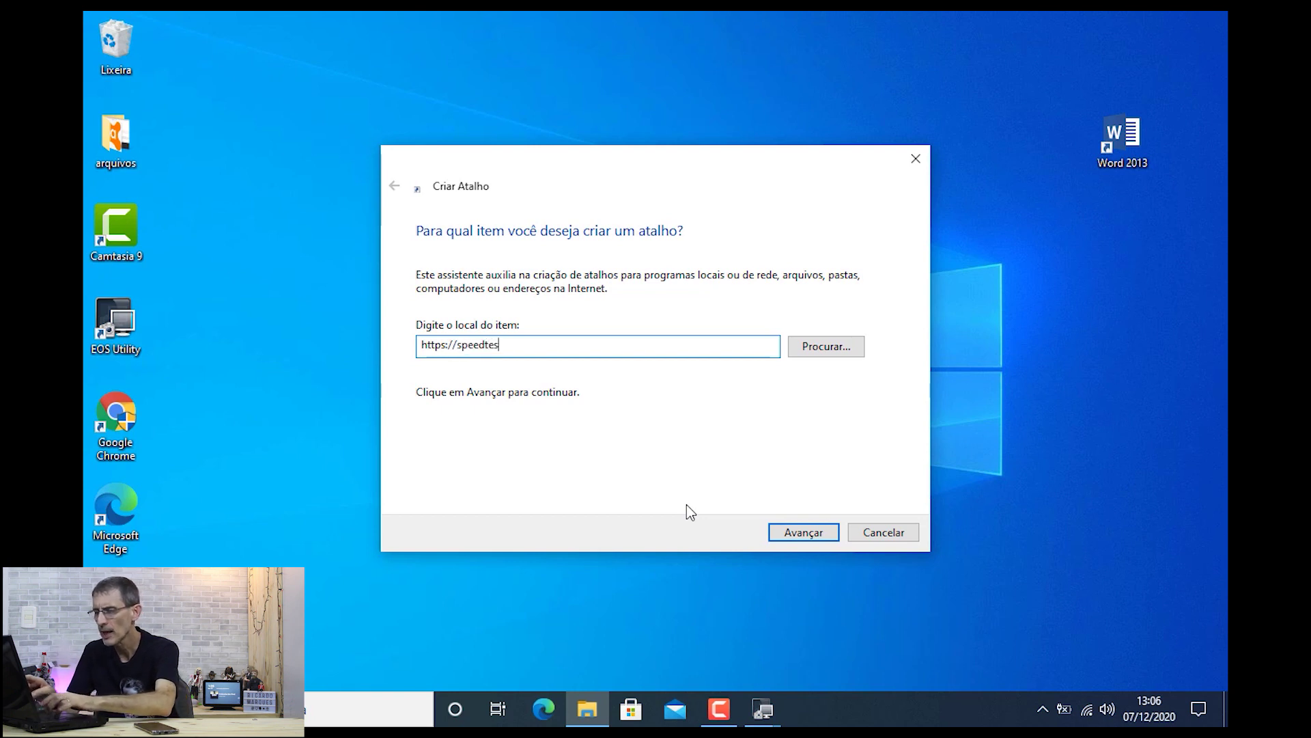
type("te.com.br")
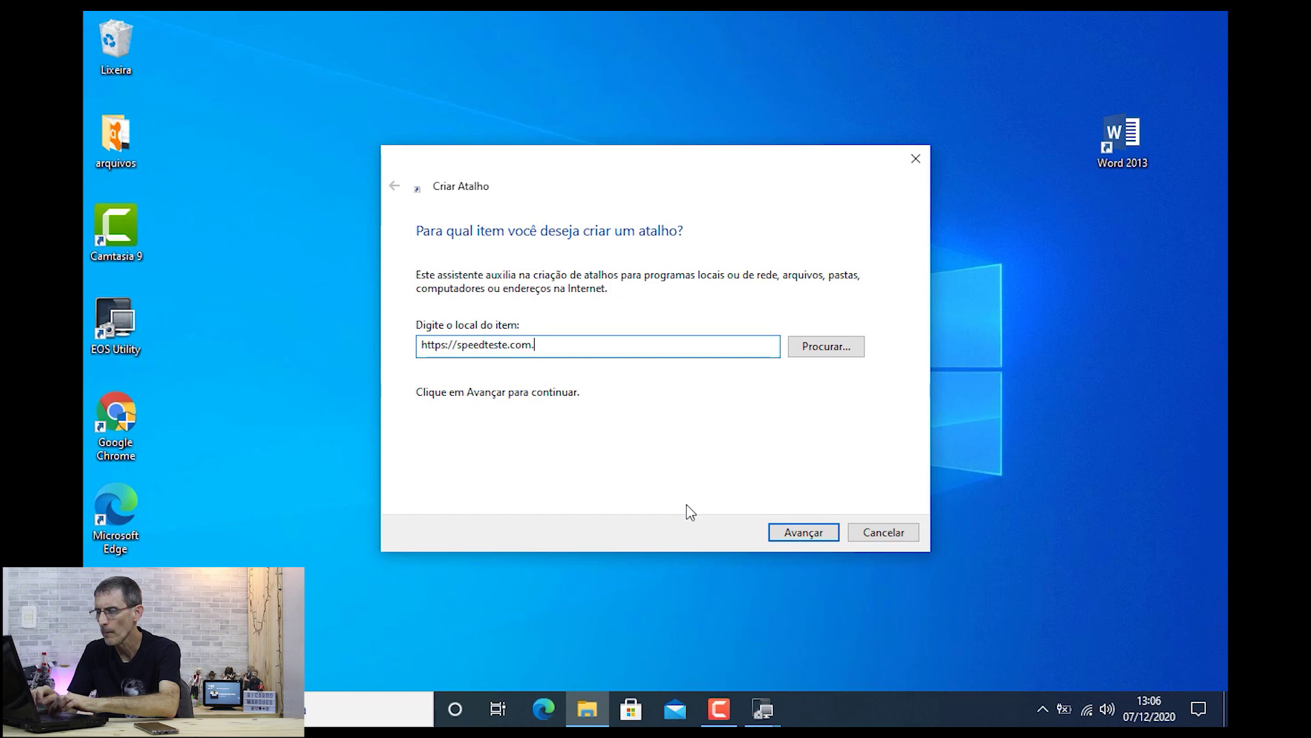
left_click(819, 532)
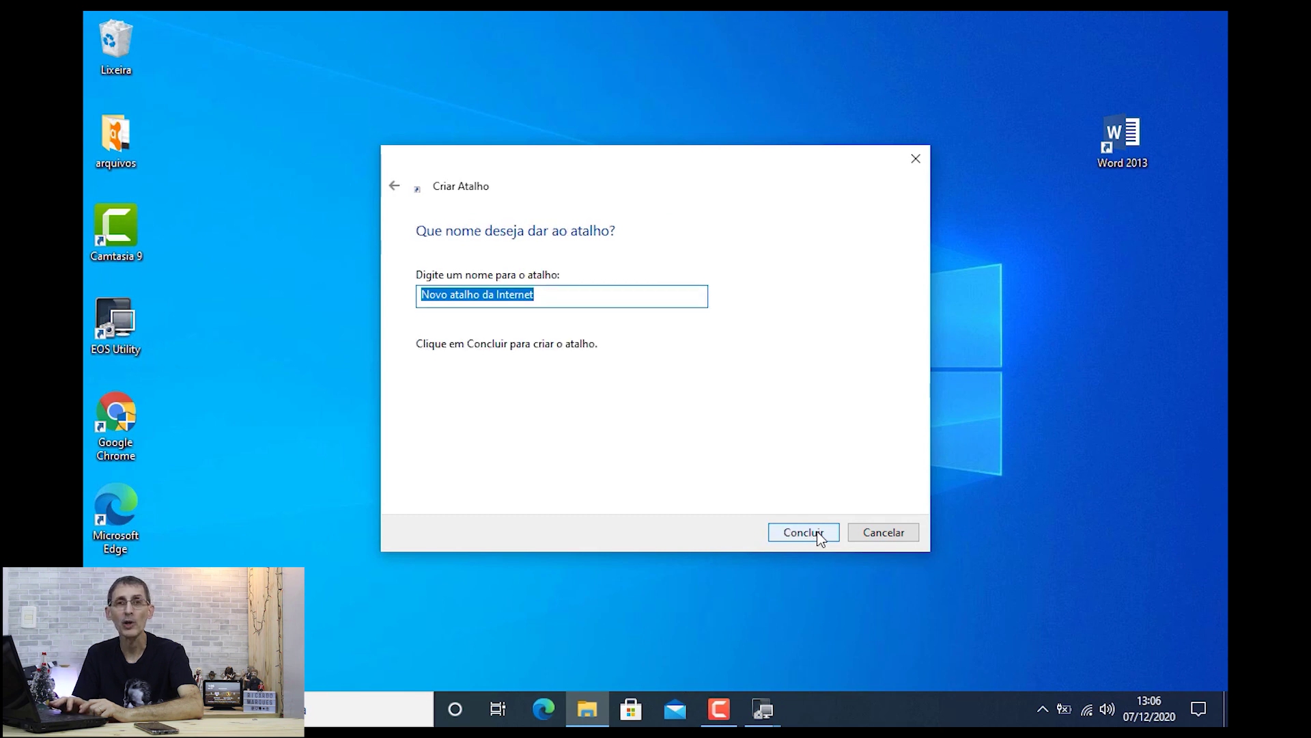
- Name the new web shortcut "Teste de Velocidade" and finish creating it
type("T")
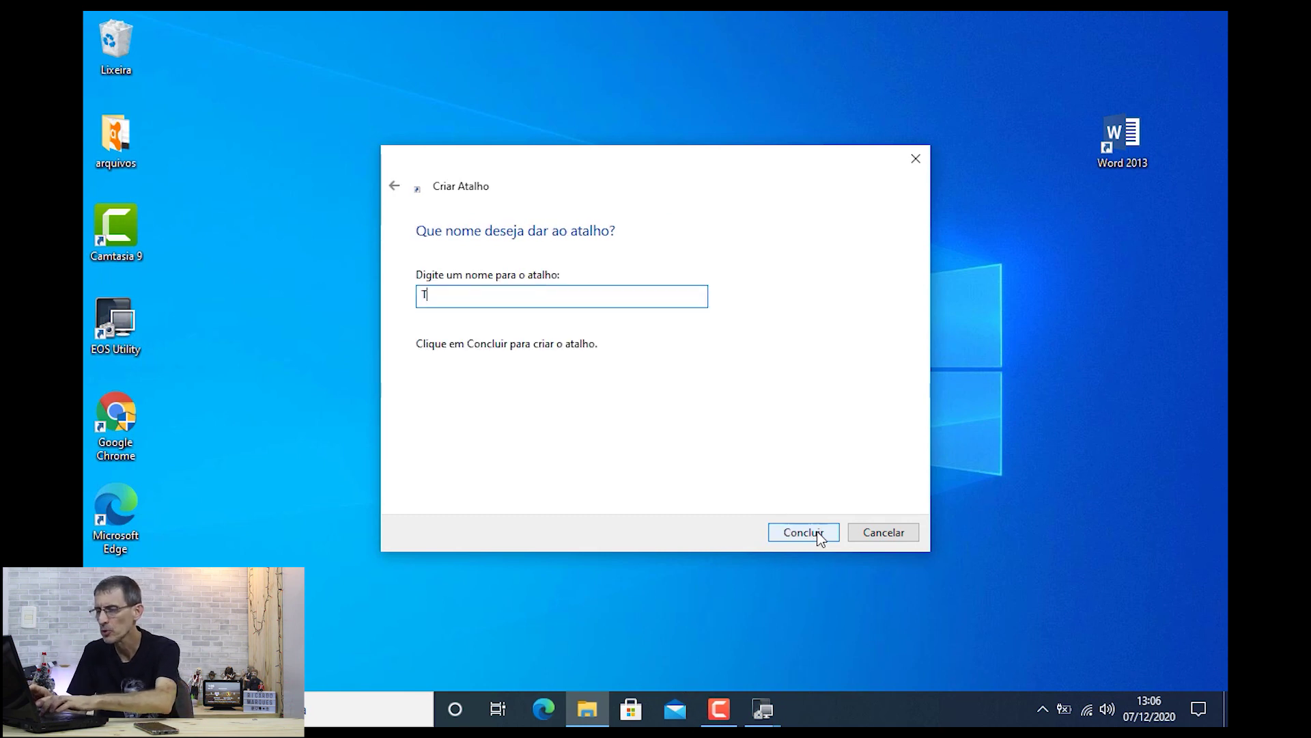
type("este d")
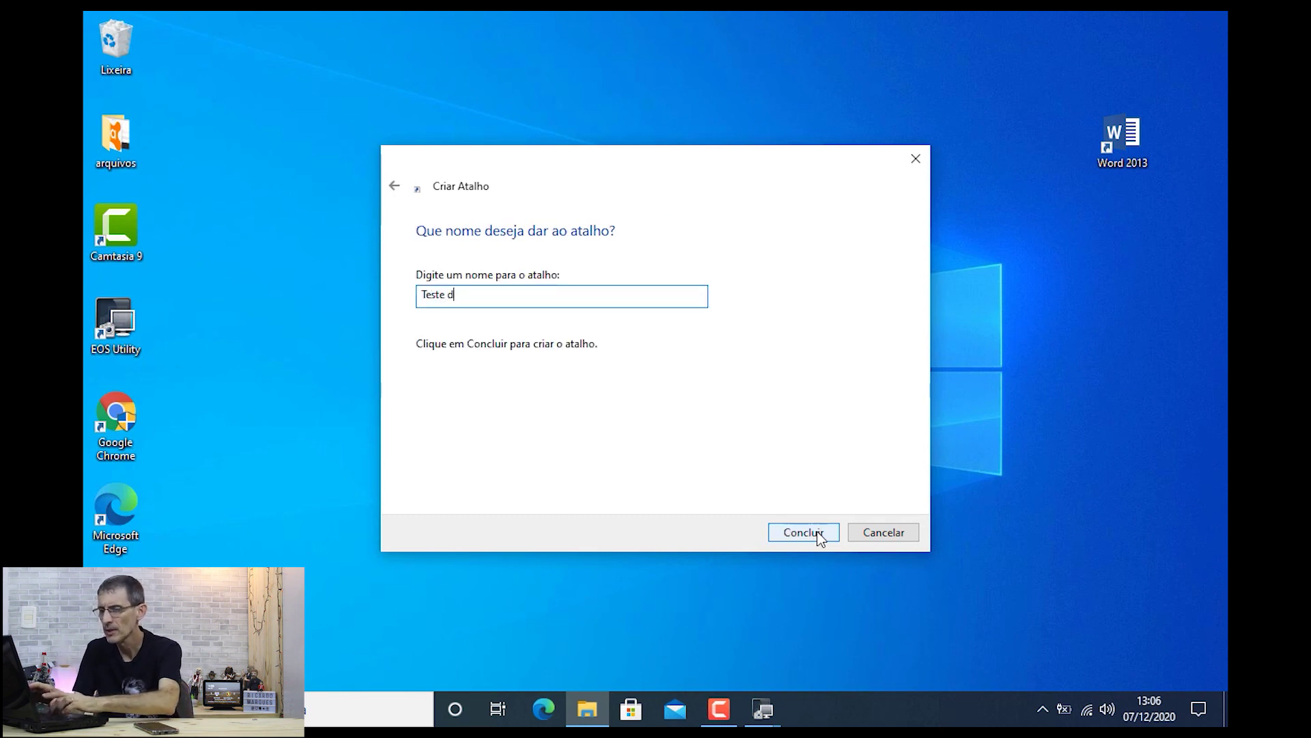
type("e Ve")
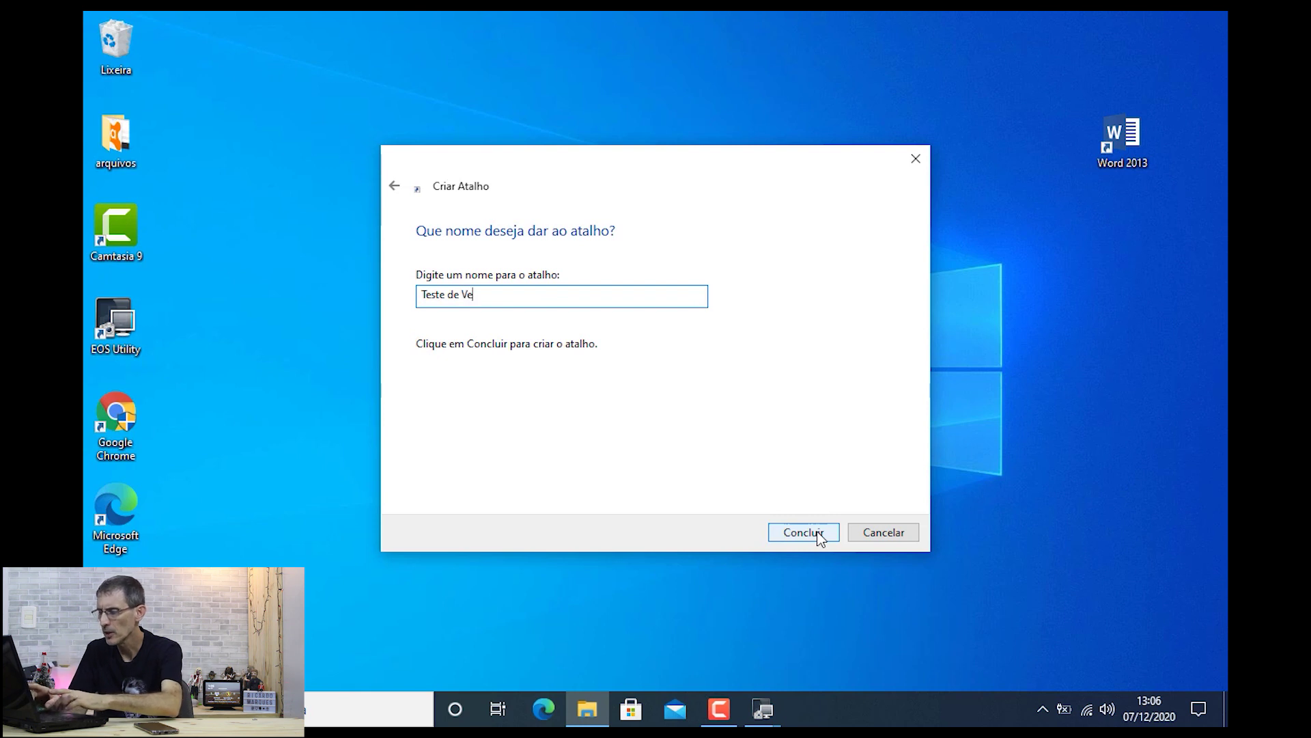
type("locidade")
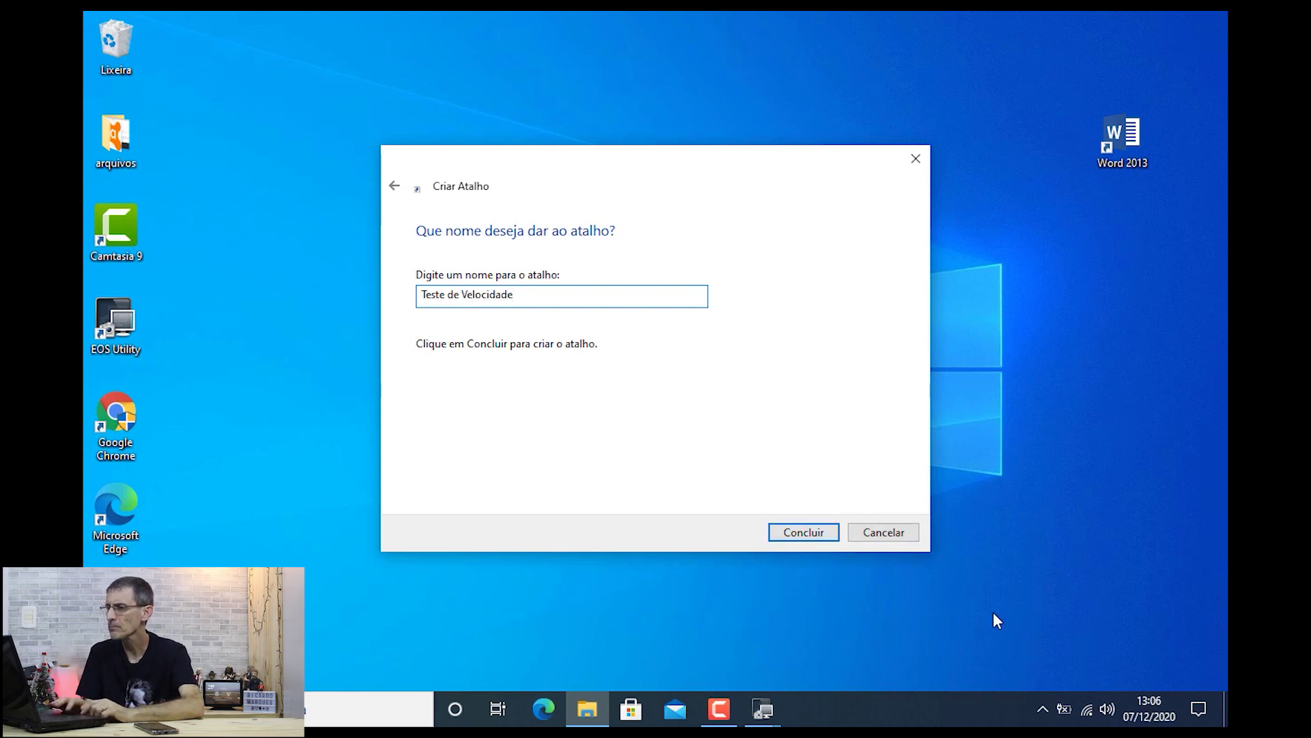
left_click(804, 532)
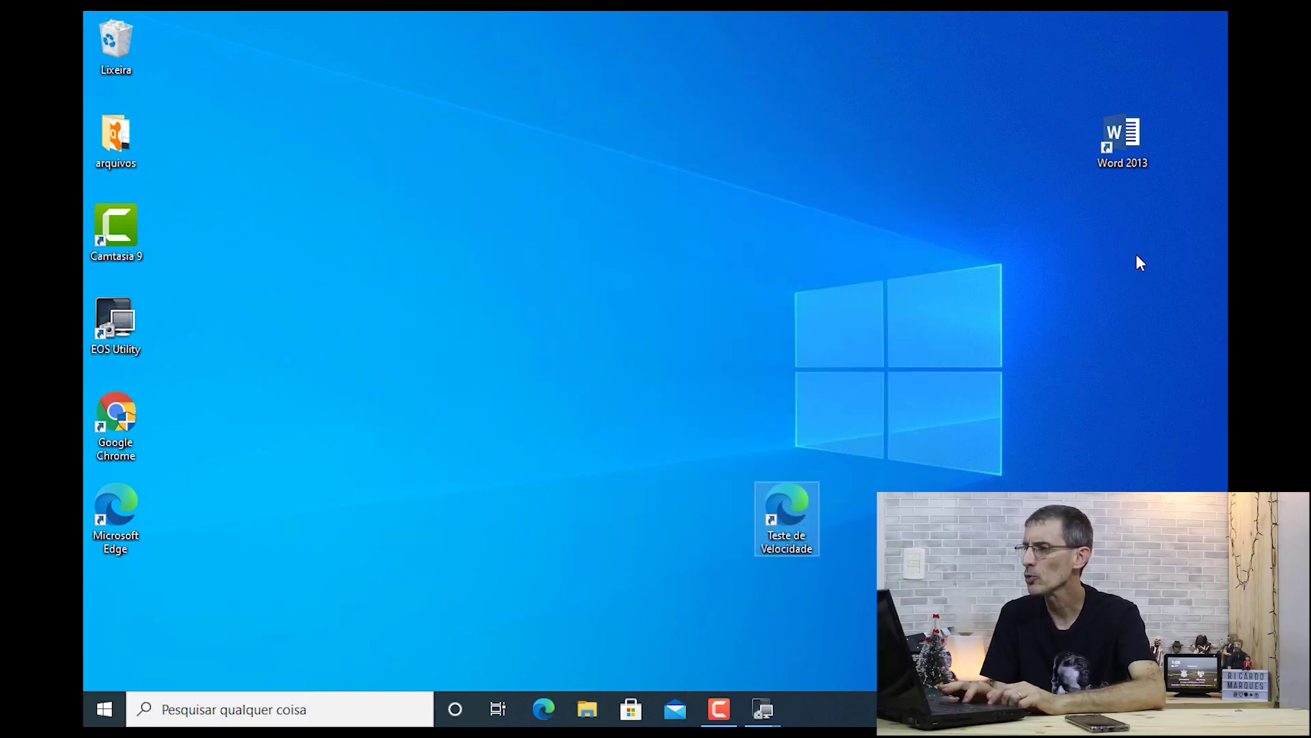
- Move the Teste de Velocidade shortcut directly below Word 2013 on the desktop and assign it the shortcut key Ctrl + Alt + S
left_click_drag(787, 516, 1121, 223)
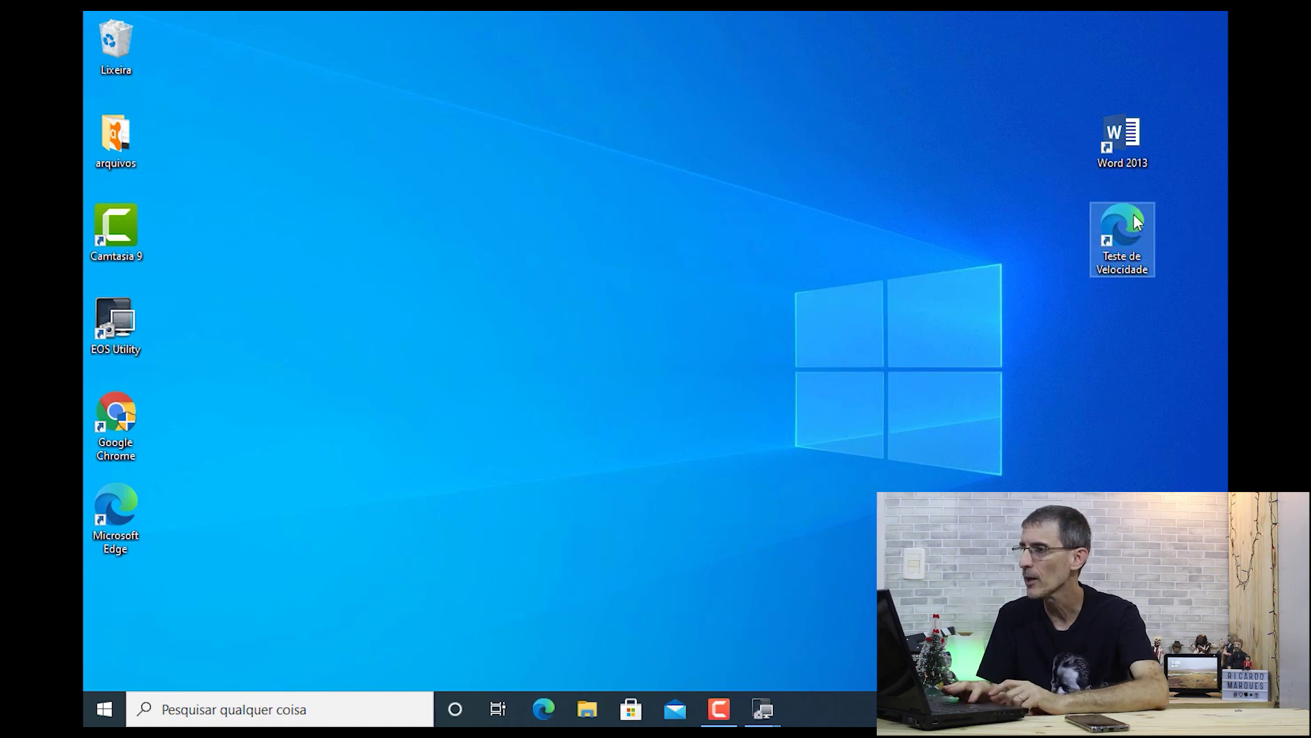
right_click(1131, 216)
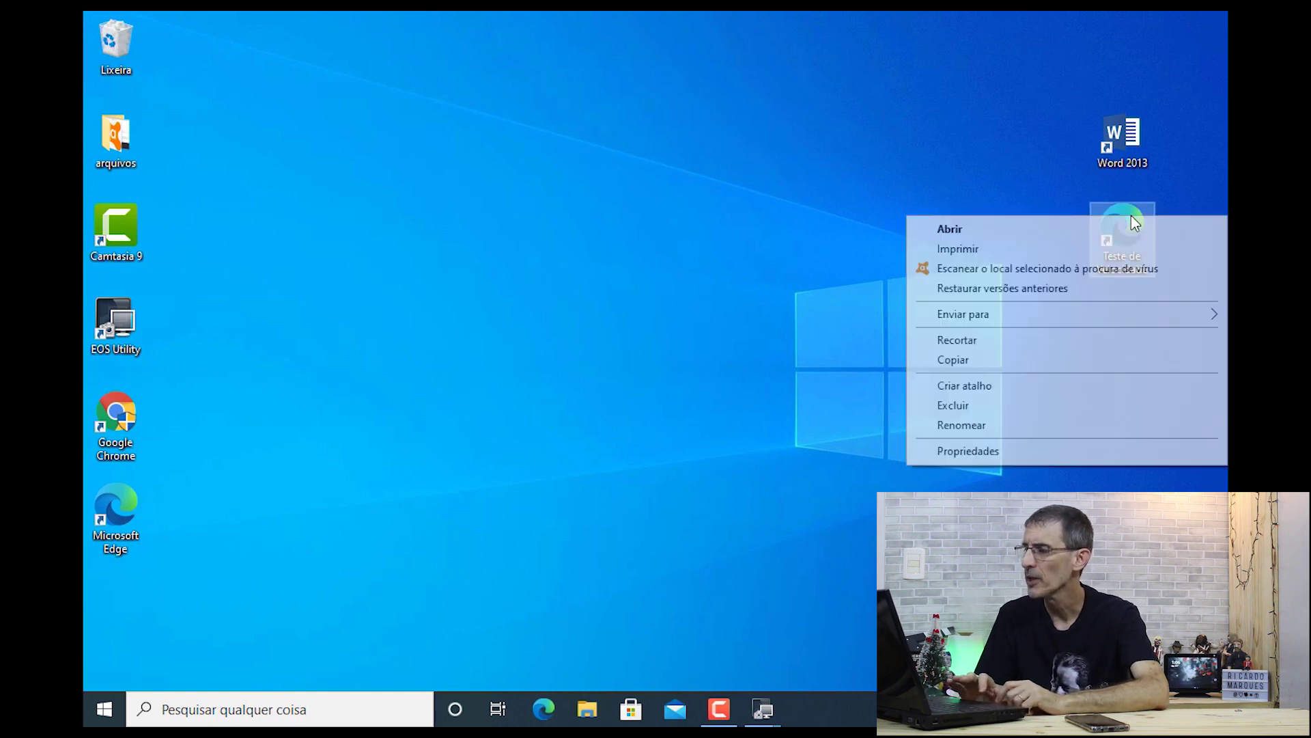
left_click(1007, 450)
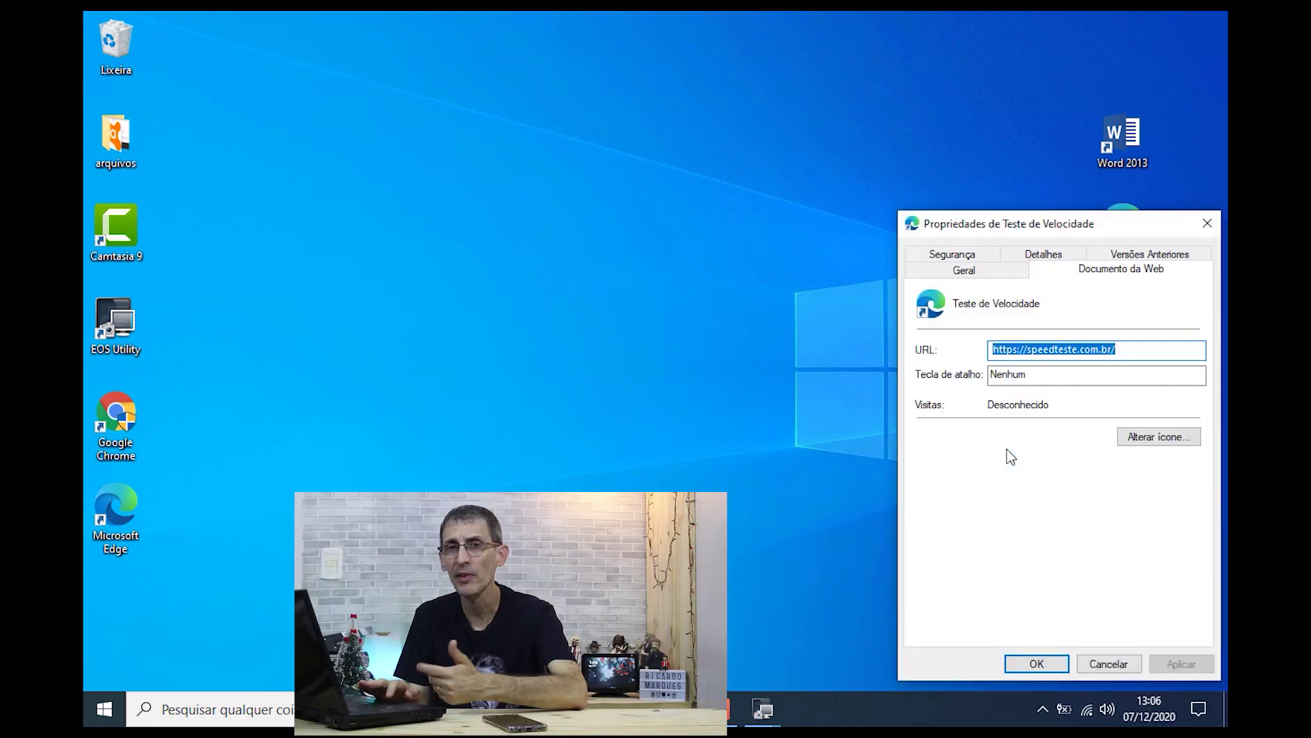
left_click(1051, 375)
key("ctrl+alt")
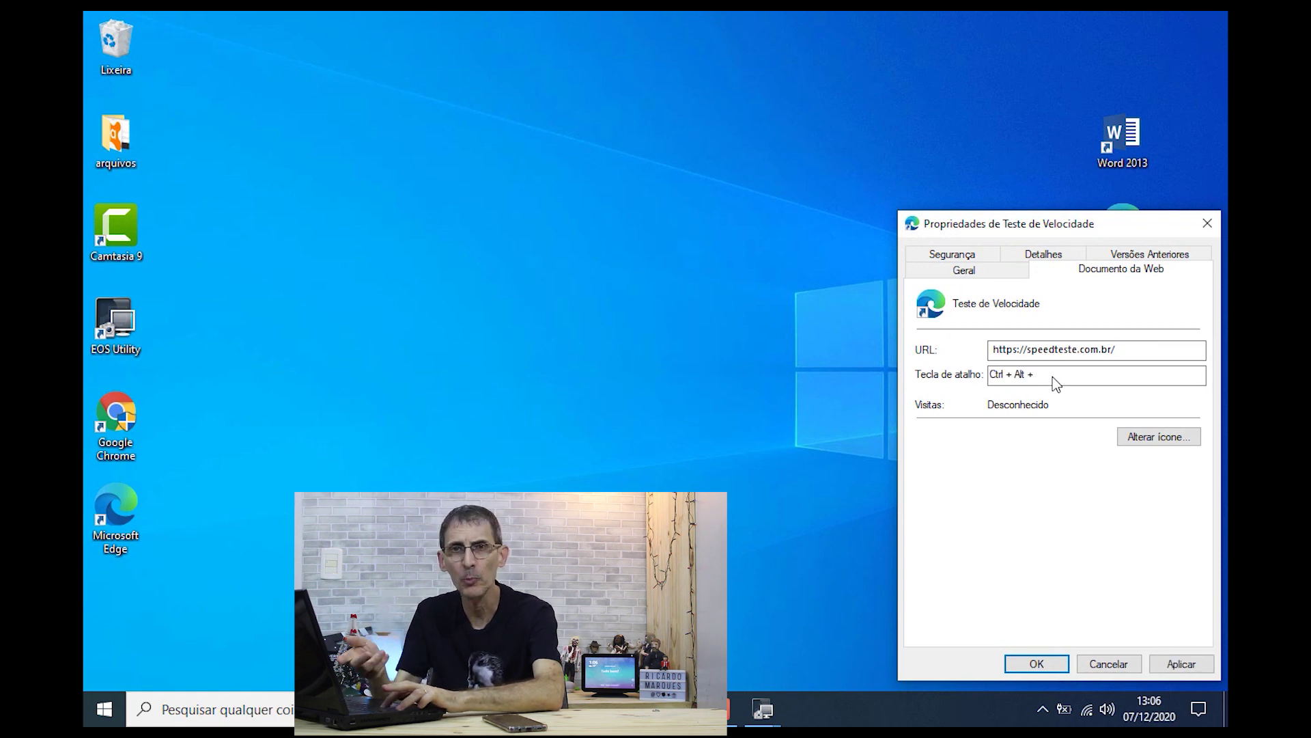
key("ctrl+alt+s")
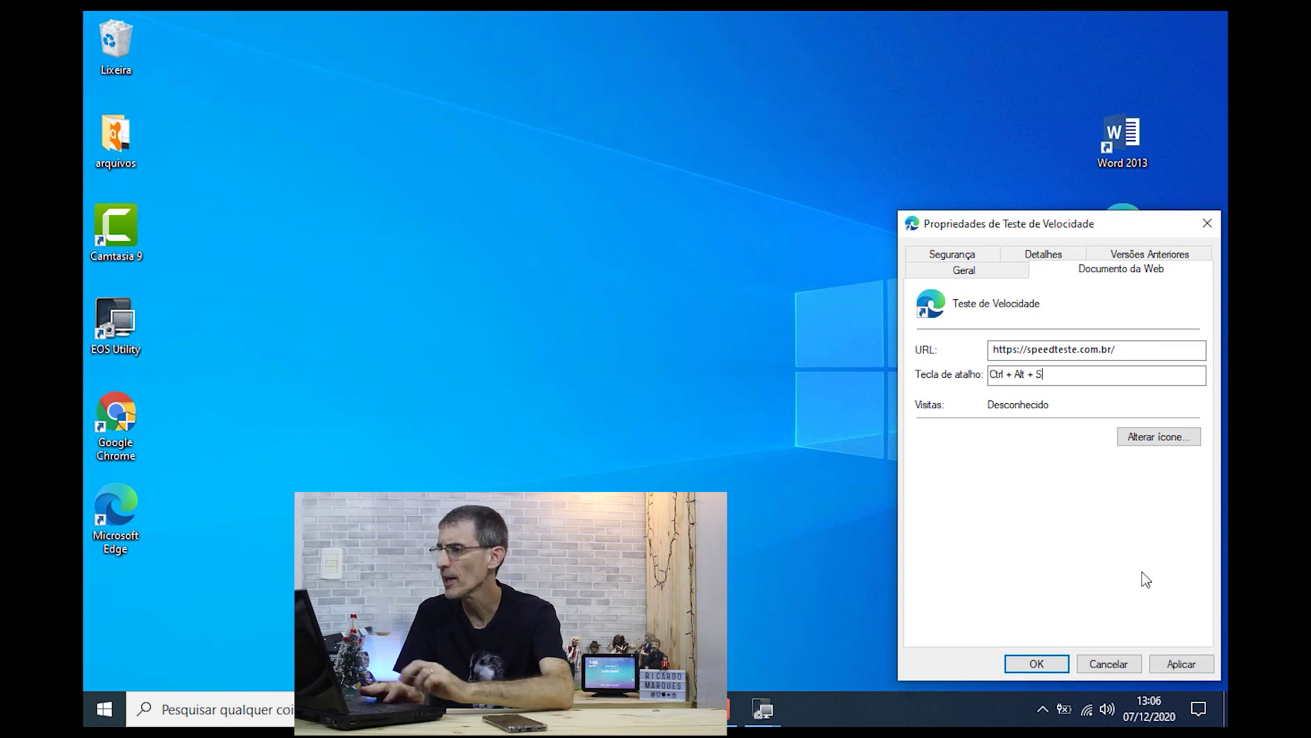
left_click(1181, 664)
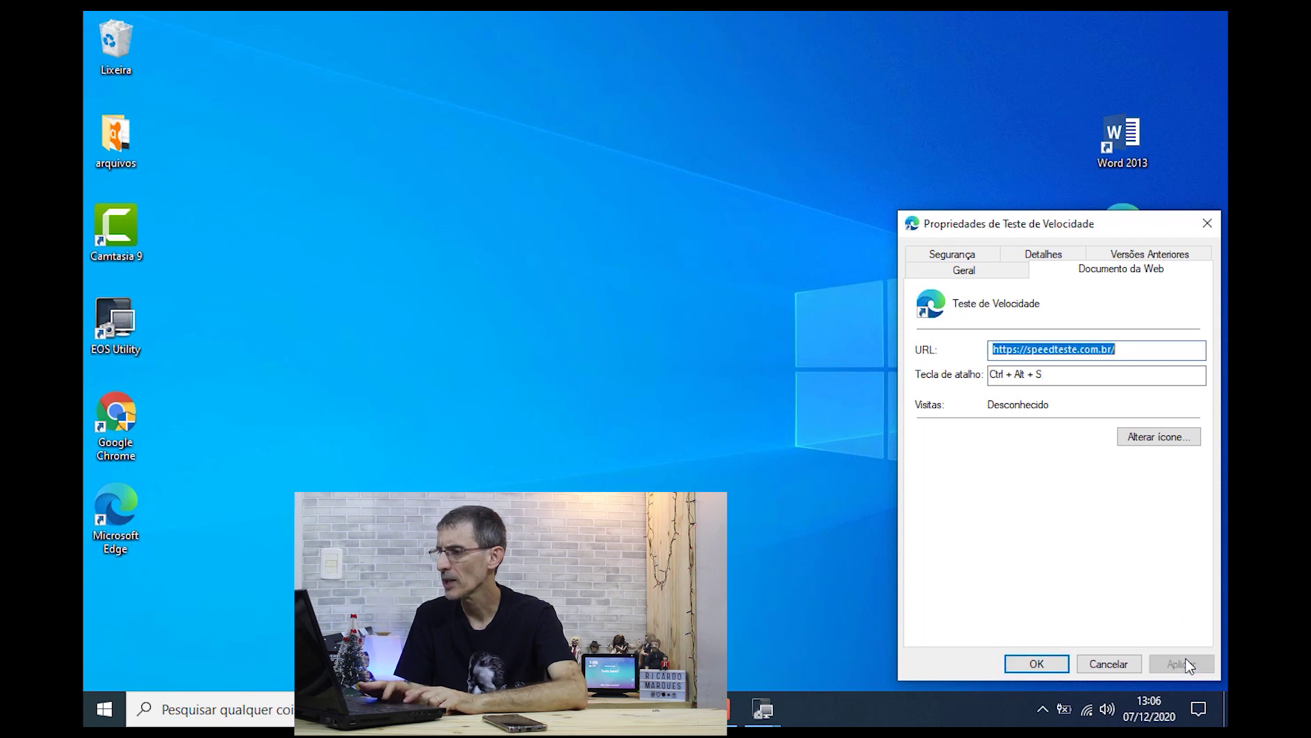
left_click(1050, 670)
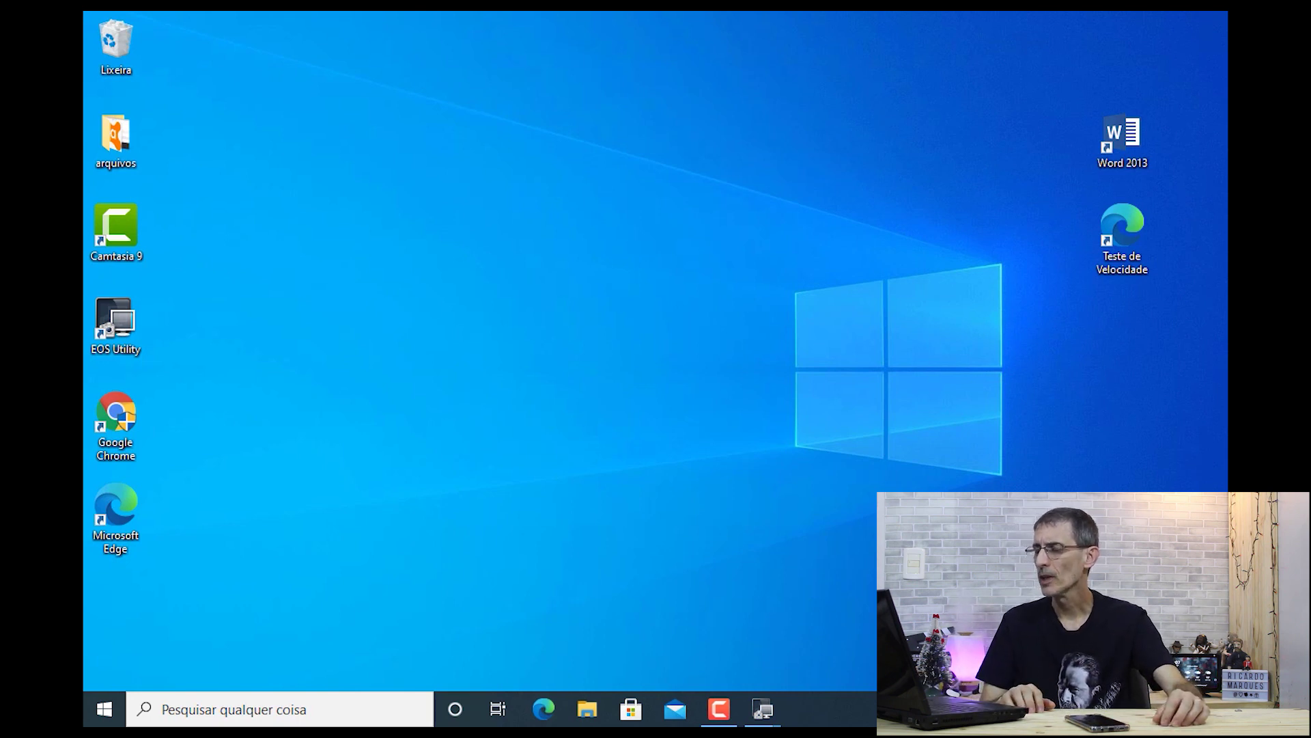
- Open the SpeedTeste website through the web shortcut's assigned key combination, run the connection speed test, and view its results
key("ctrl+alt+v")
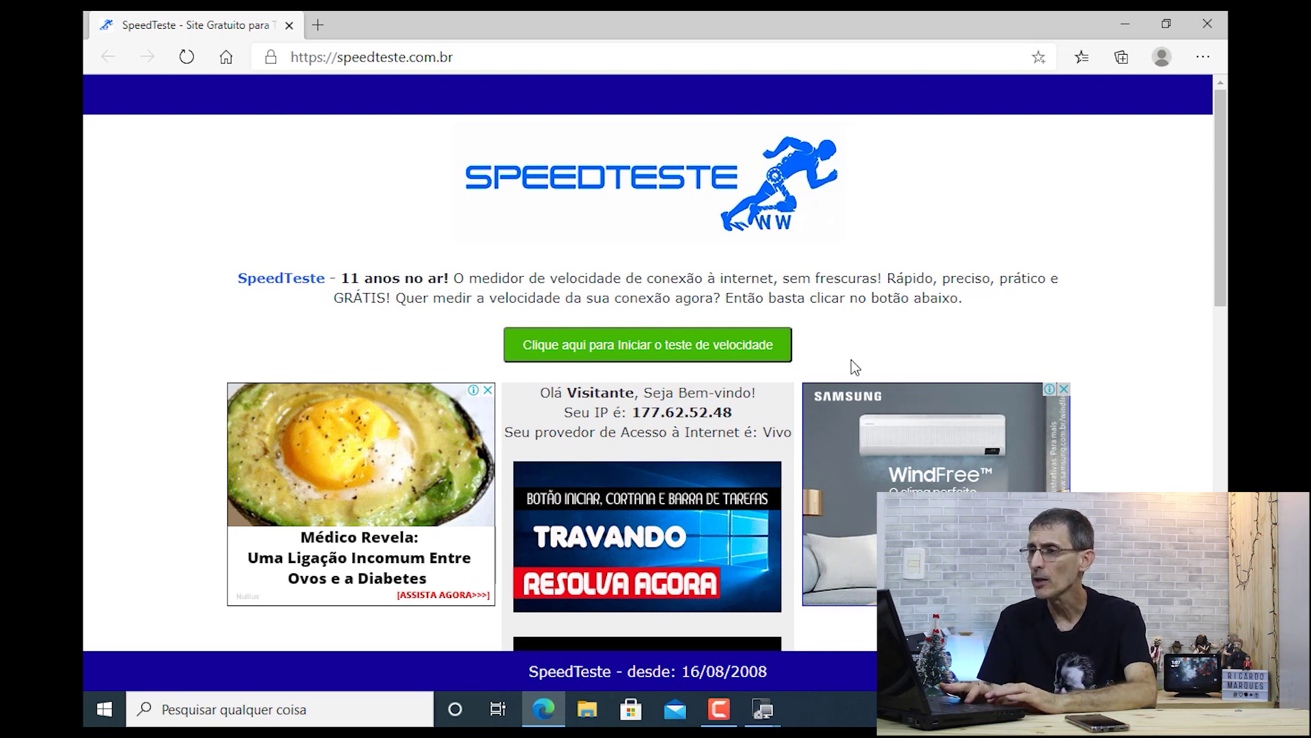
left_click(735, 343)
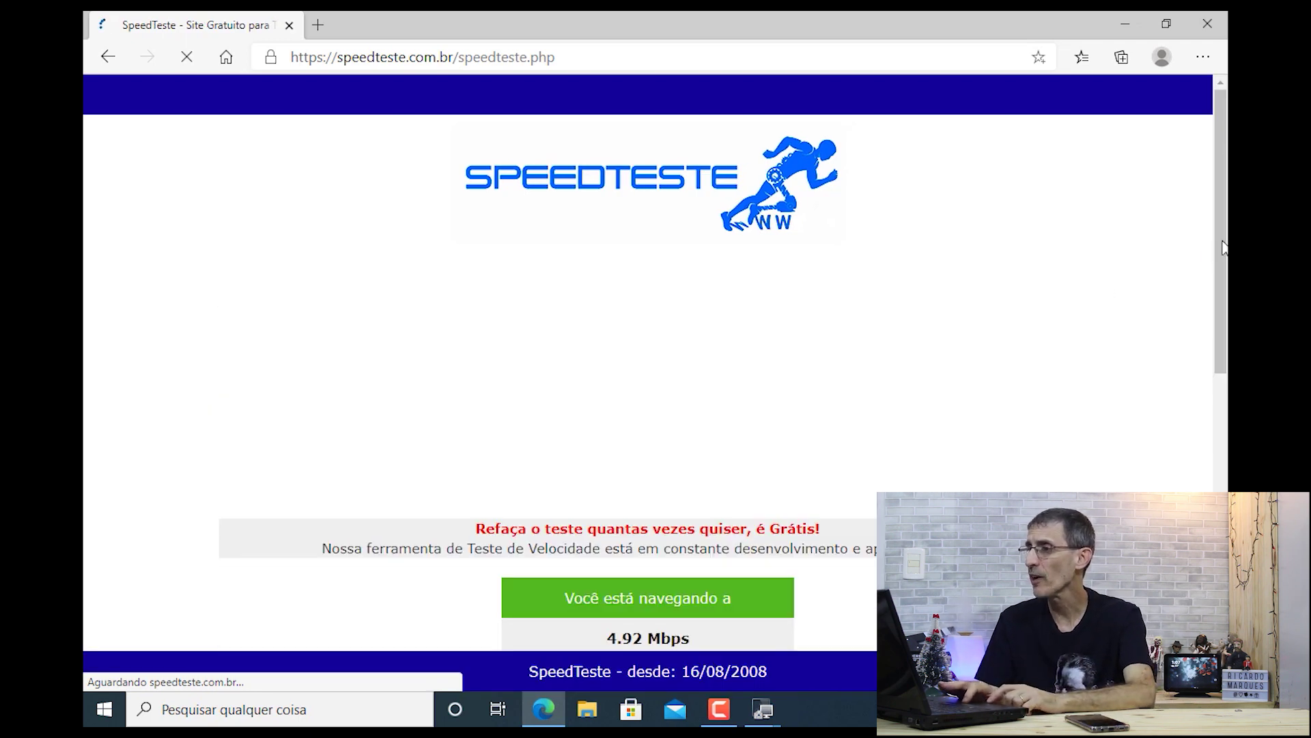
left_click_drag(1224, 247, 1222, 315)
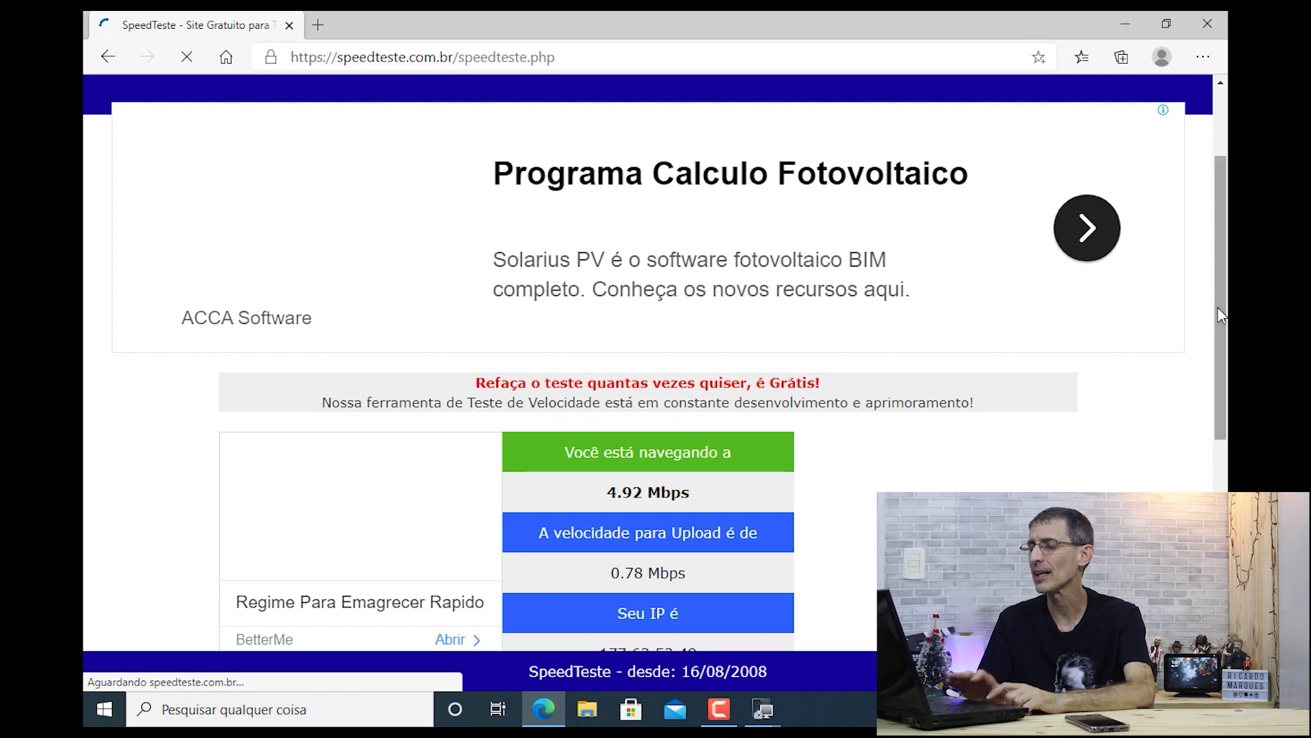